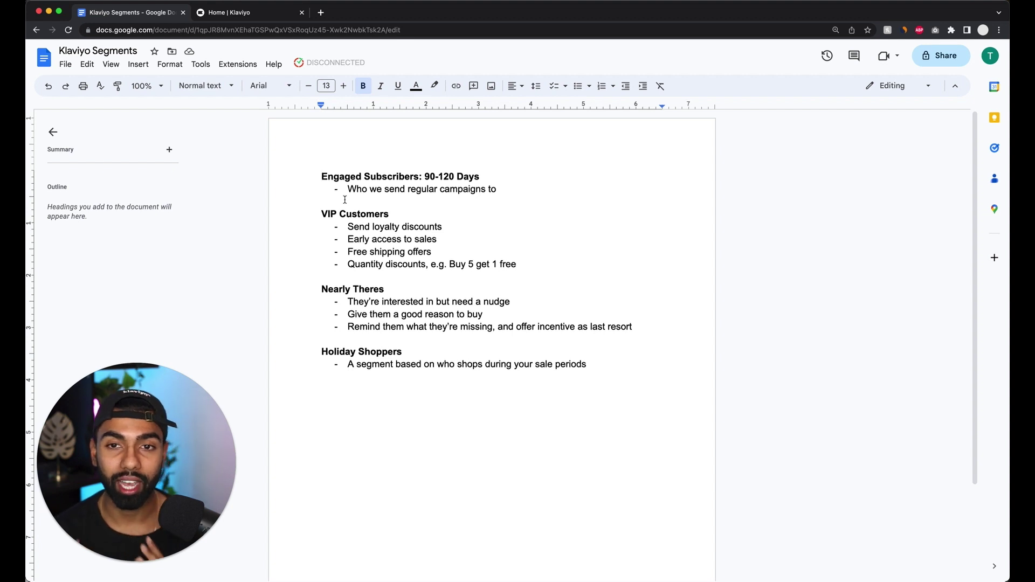
- Switch to Klaviyo and start a new segment named "90 Day Engaged" from the lists and segments area
{"action": "left_click", "coordinate": [250, 12]}
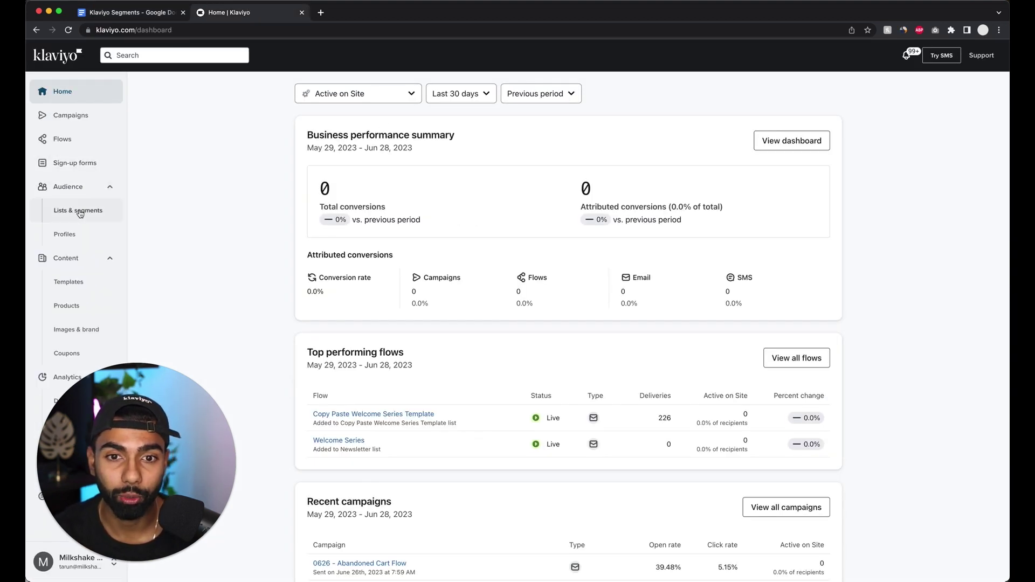
{"action": "left_click", "coordinate": [70, 215]}
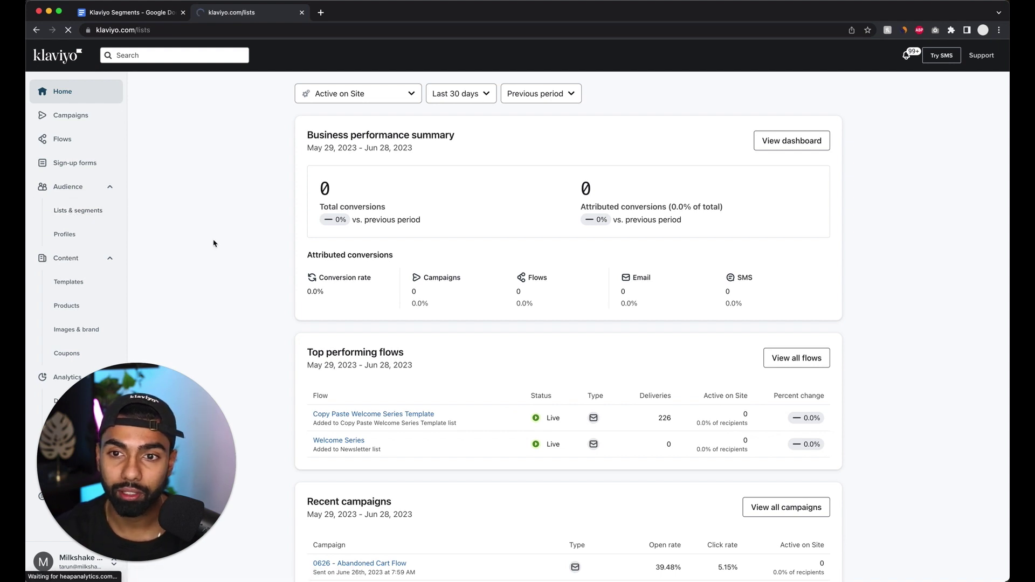
{"action": "left_click", "coordinate": [959, 97]}
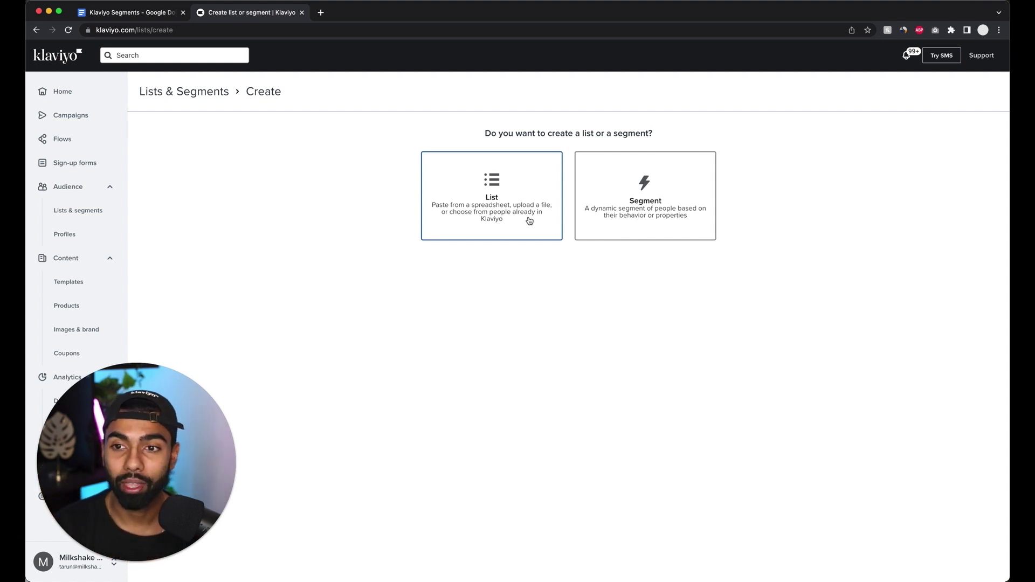
{"action": "left_click", "coordinate": [646, 226]}
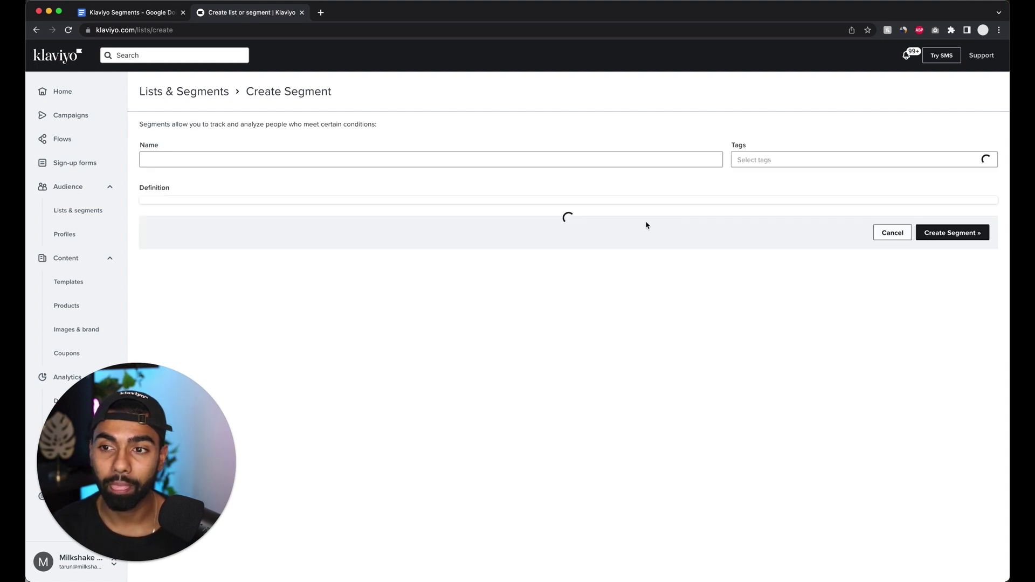
{"action": "left_click", "coordinate": [218, 160]}
{"action": "type", "text": "90 D"}
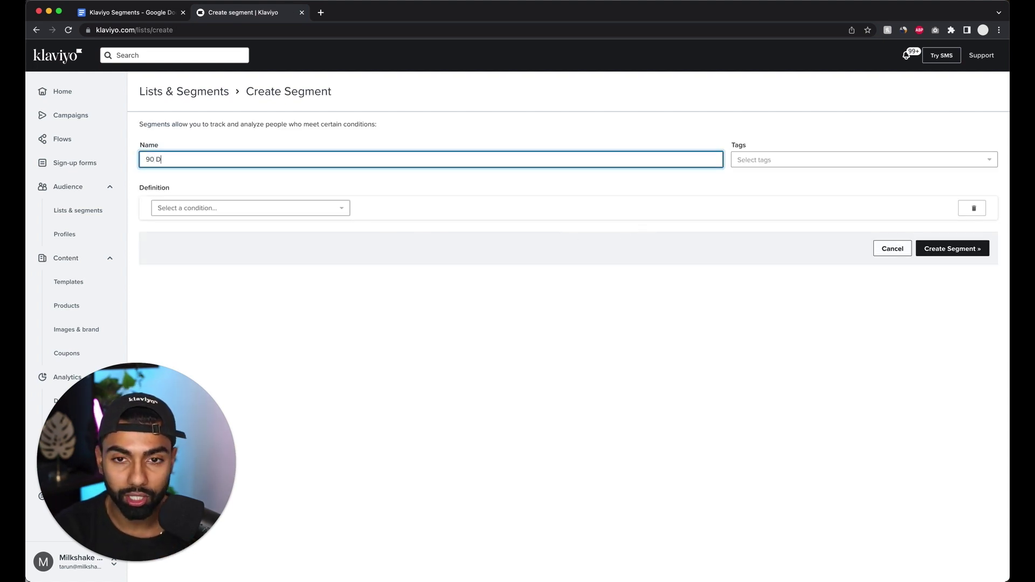
{"action": "type", "text": "ay Engaged"}
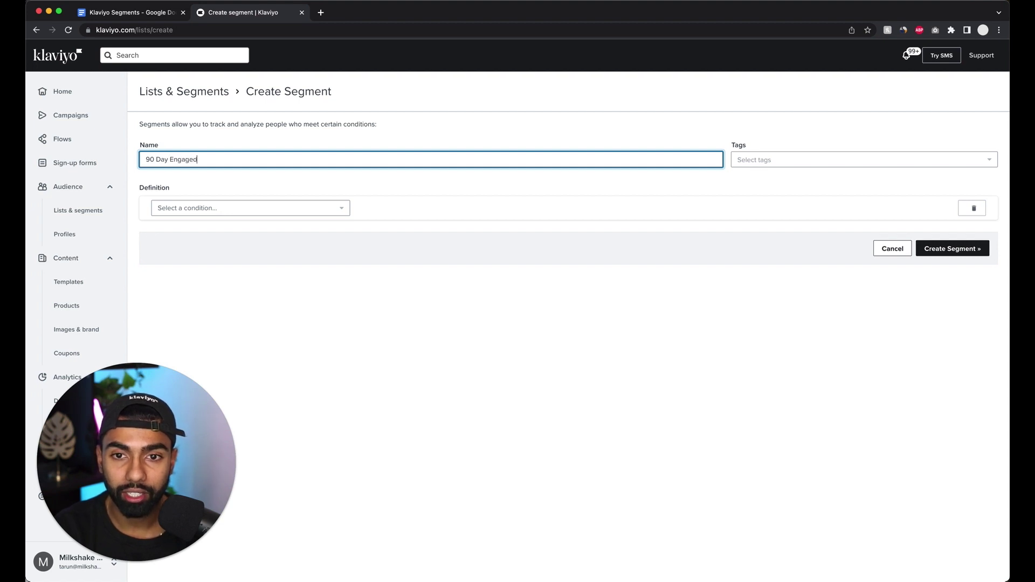
- Define the segment's first condition so that the person is in the Newsletter list
{"action": "left_click", "coordinate": [239, 206]}
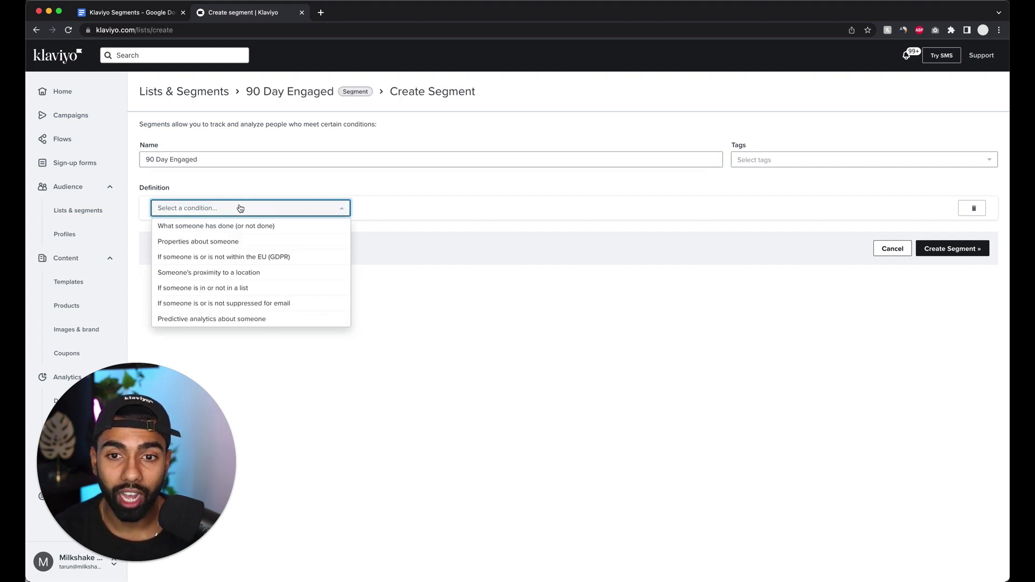
{"action": "left_click", "coordinate": [189, 288]}
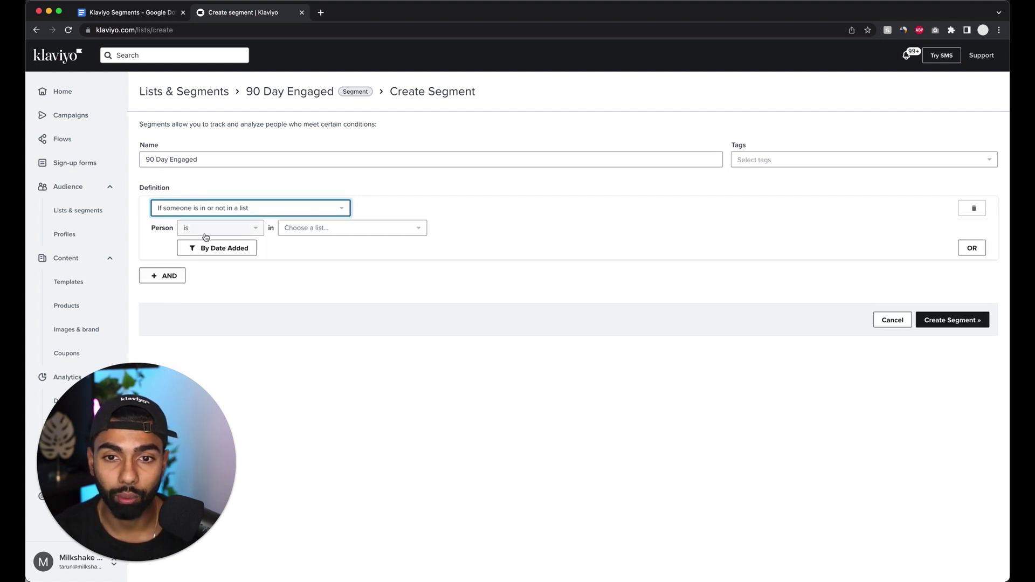
{"action": "left_click", "coordinate": [331, 234]}
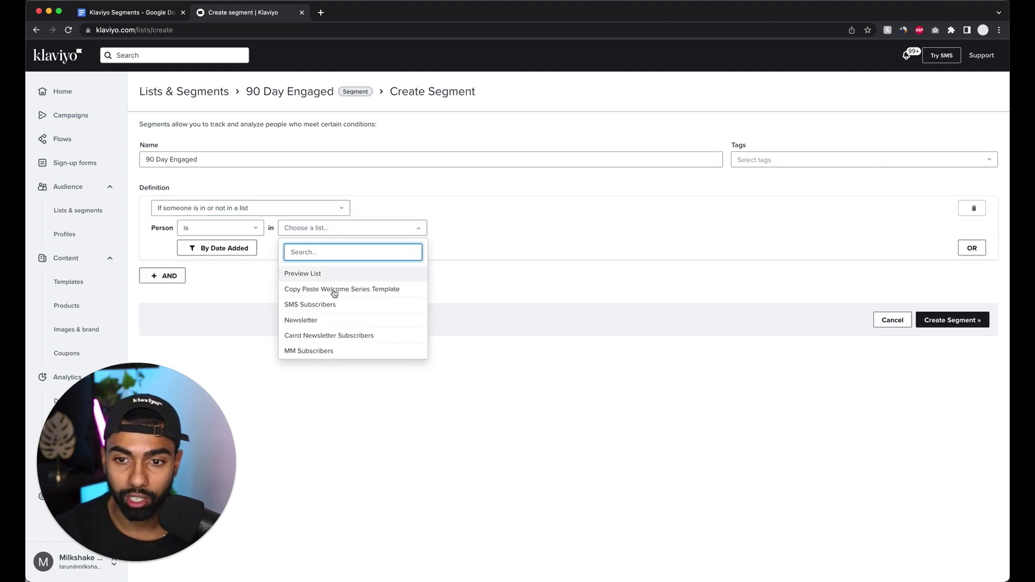
{"action": "left_click", "coordinate": [305, 321]}
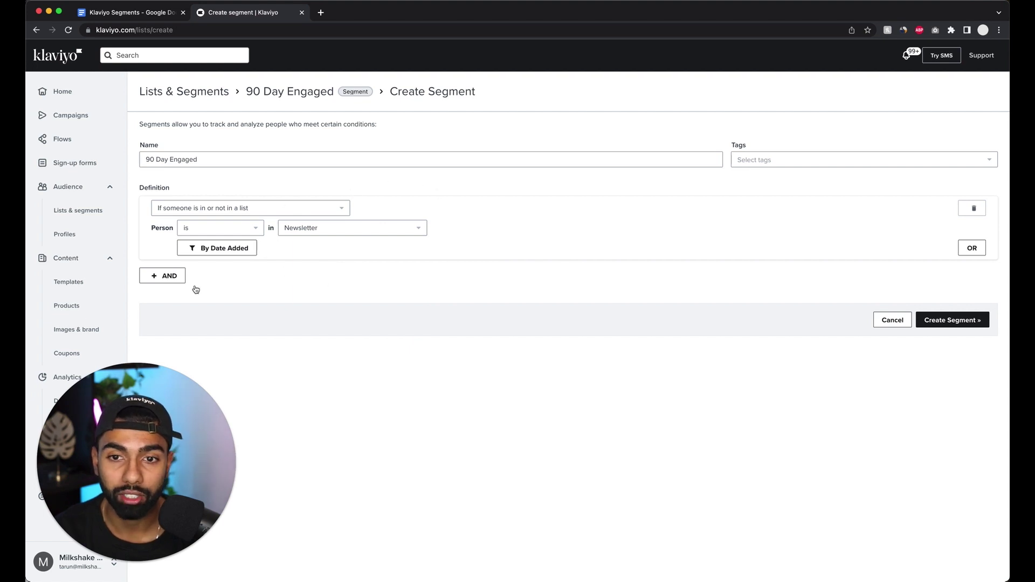
- Add an AND condition for what someone has done: Opened Email at least once in the last 90 days
{"action": "left_click", "coordinate": [173, 281]}
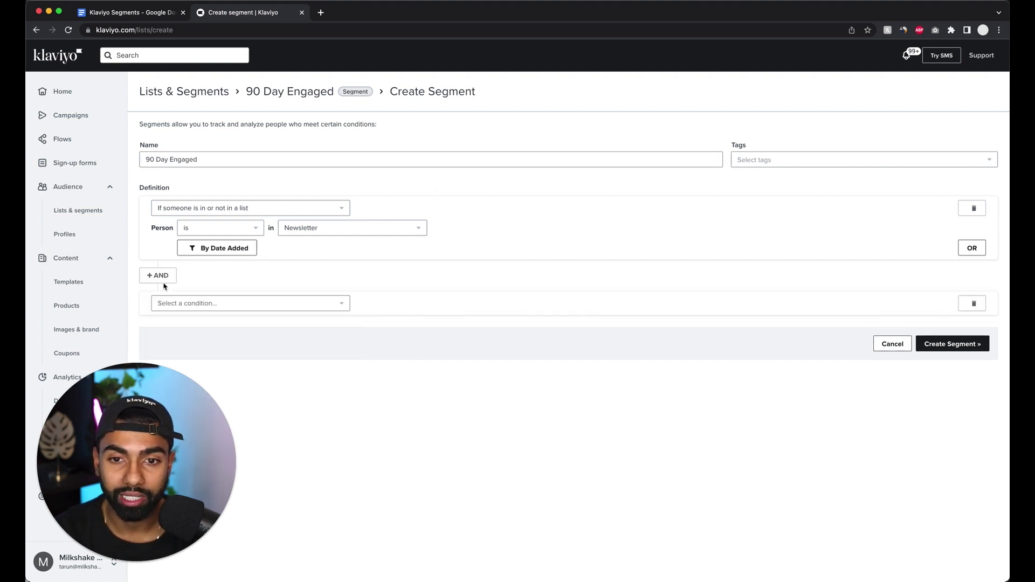
{"action": "left_click", "coordinate": [186, 303]}
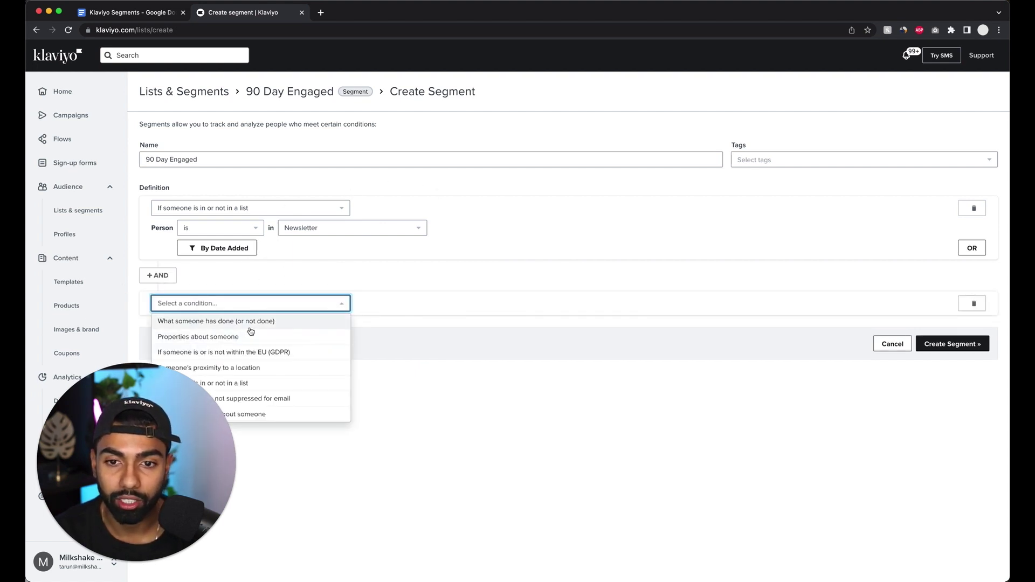
{"action": "left_click", "coordinate": [252, 327]}
{"action": "left_click", "coordinate": [251, 327]}
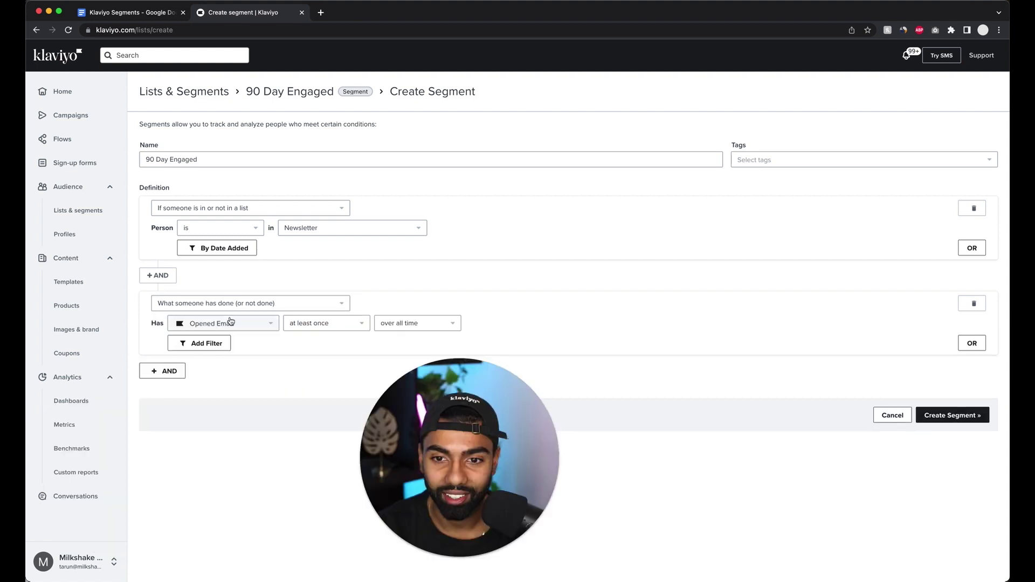
{"action": "left_click", "coordinate": [231, 323]}
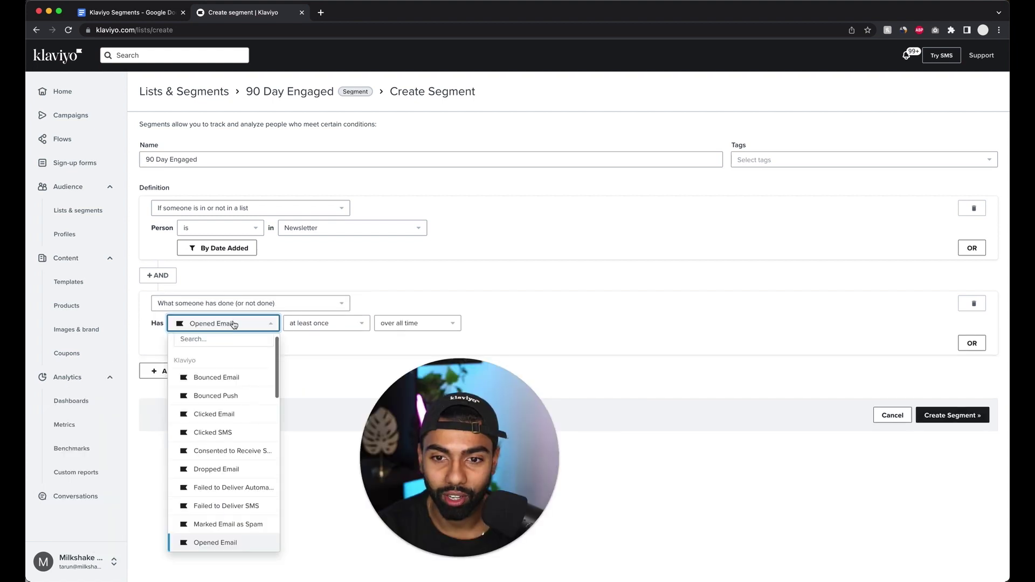
{"action": "left_click", "coordinate": [213, 545]}
{"action": "left_click", "coordinate": [379, 324]}
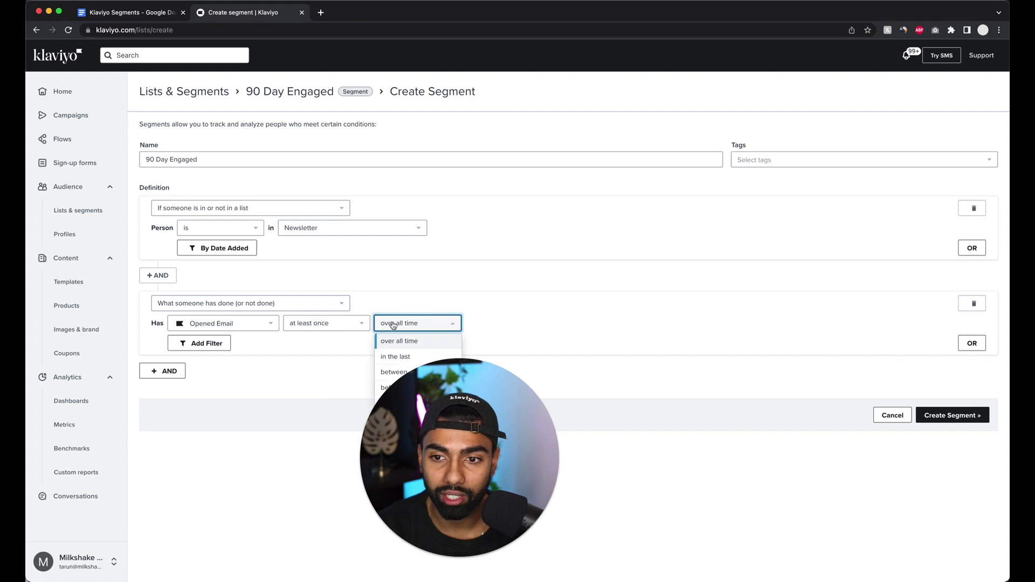
{"action": "left_click", "coordinate": [396, 356]}
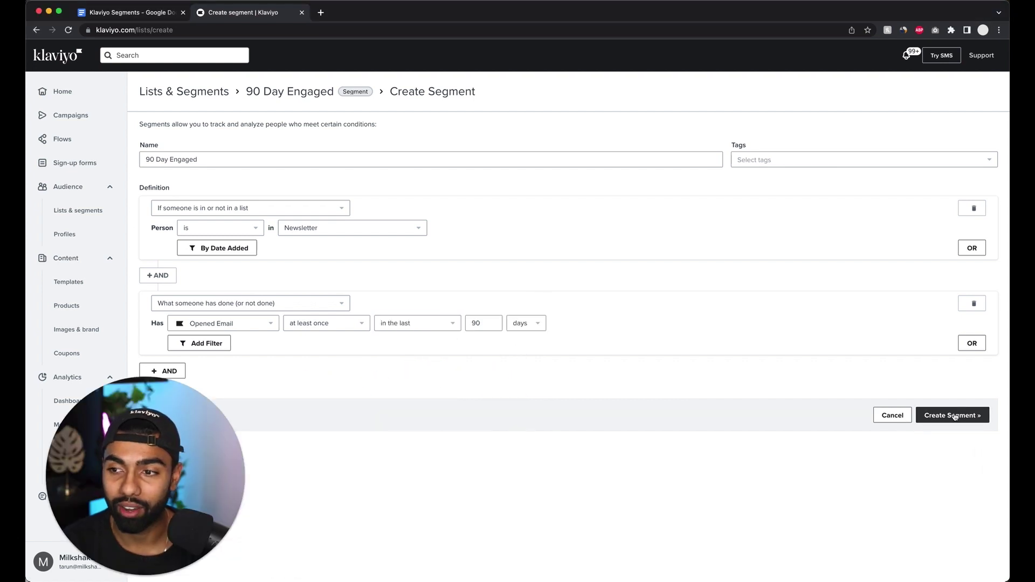
- Create the 90 Day Engaged segment and switch to the Klaviyo Segments notes in Google Docs
{"action": "left_click", "coordinate": [953, 416]}
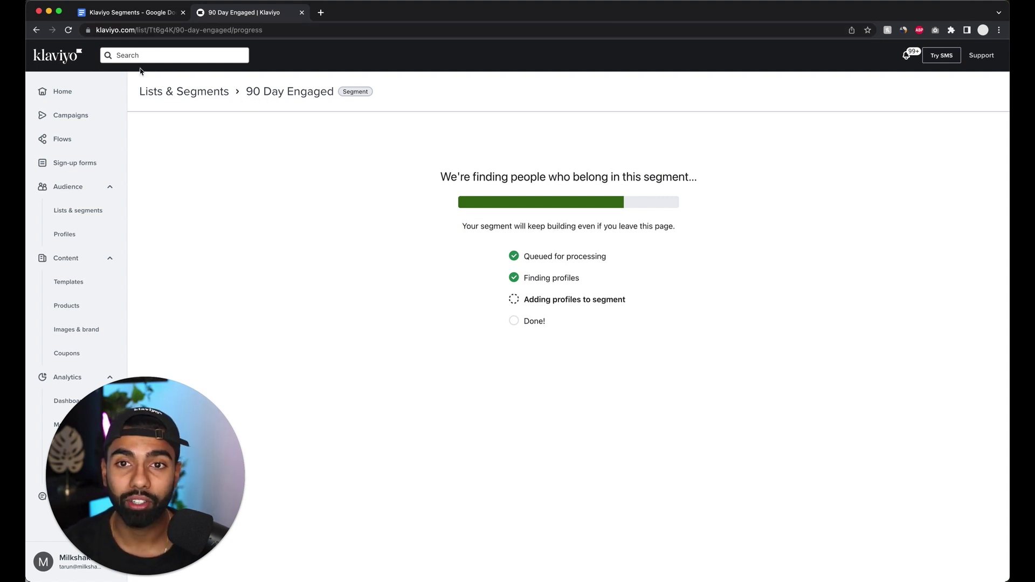
{"action": "left_click", "coordinate": [142, 14]}
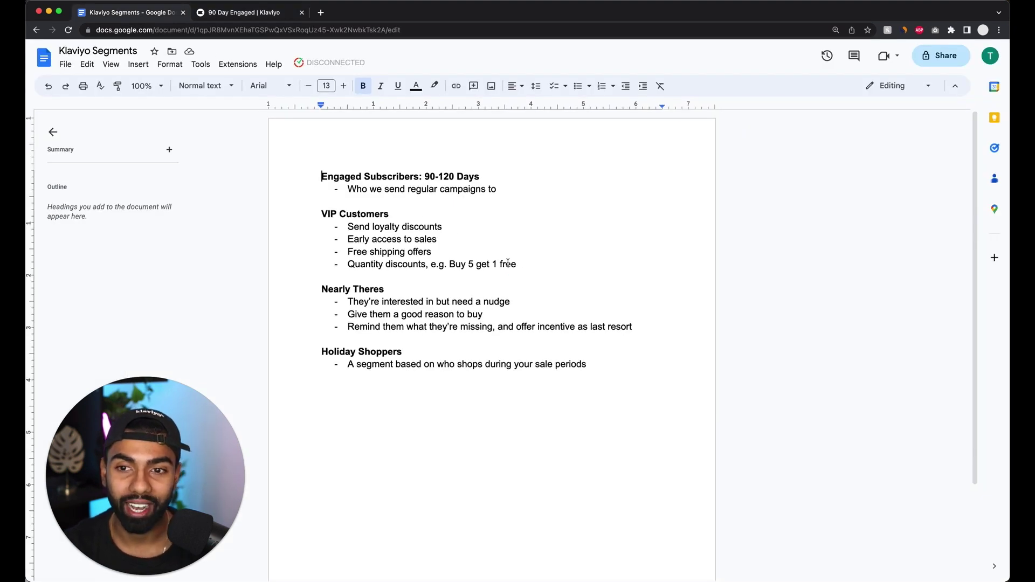
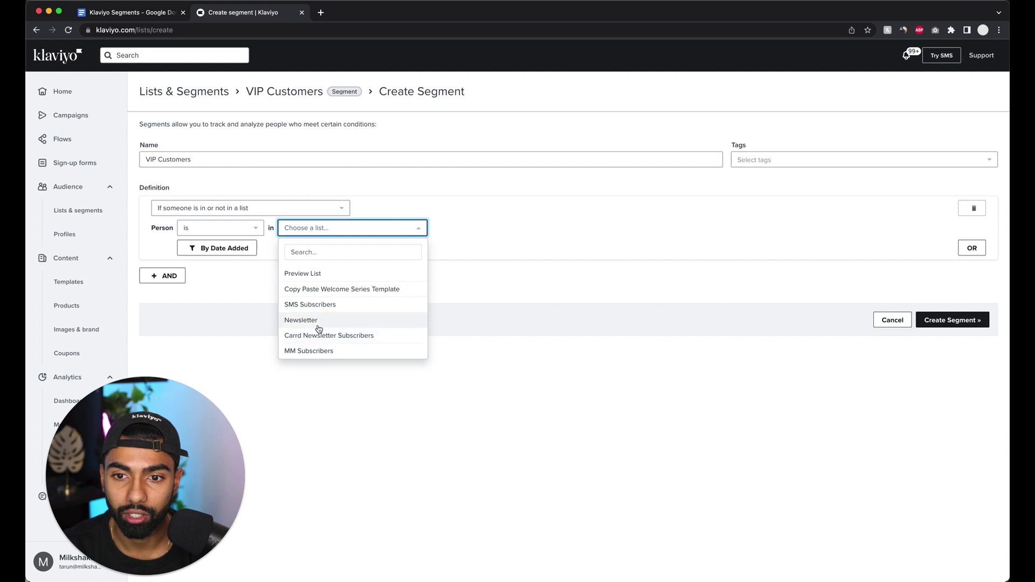
- Restrict the VIP Customers segment to the Newsletter list and add an AND activity condition with the Placed Order metric
{"action": "left_click", "coordinate": [317, 323]}
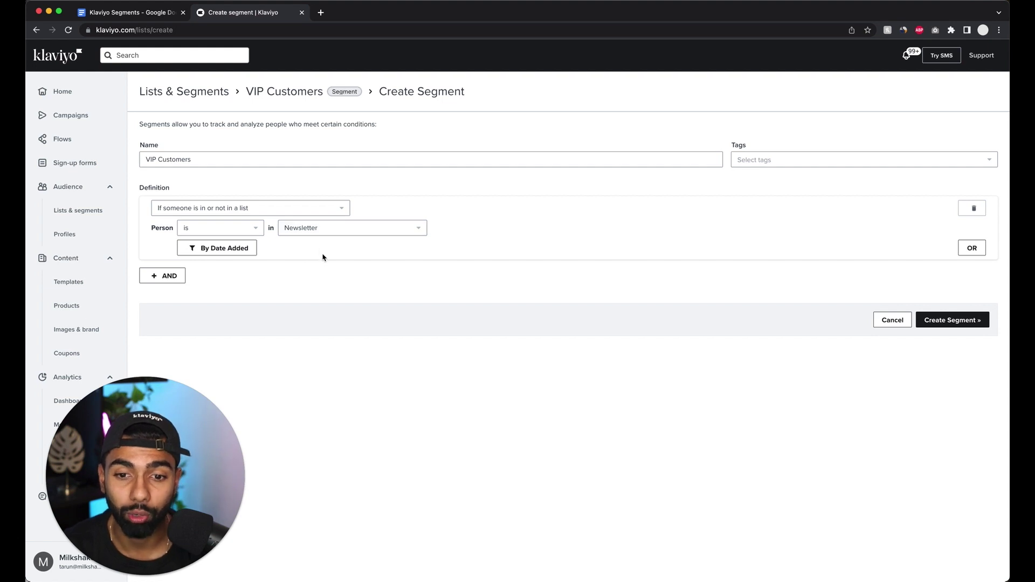
{"action": "left_click", "coordinate": [171, 278]}
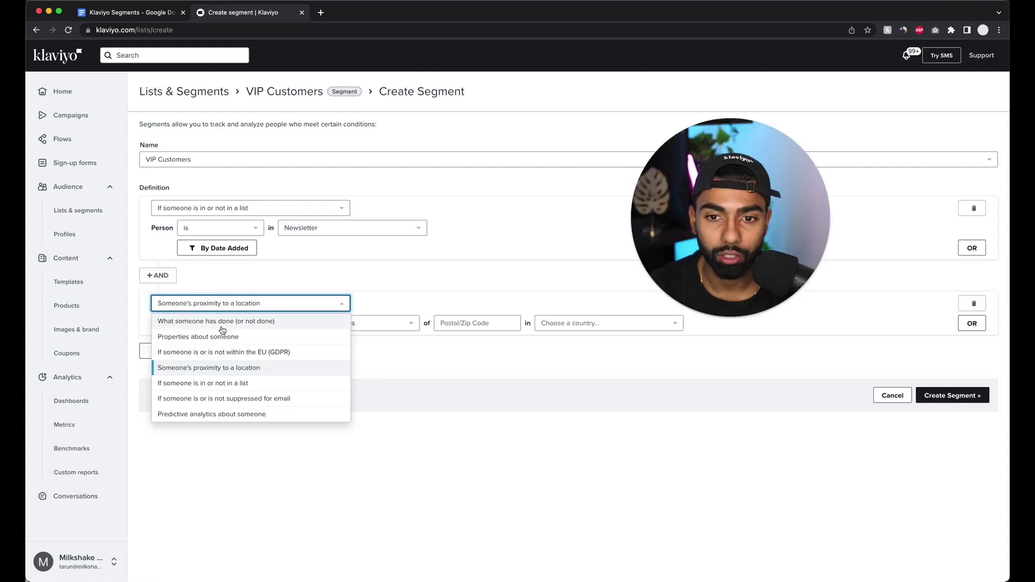
{"action": "left_click", "coordinate": [221, 326]}
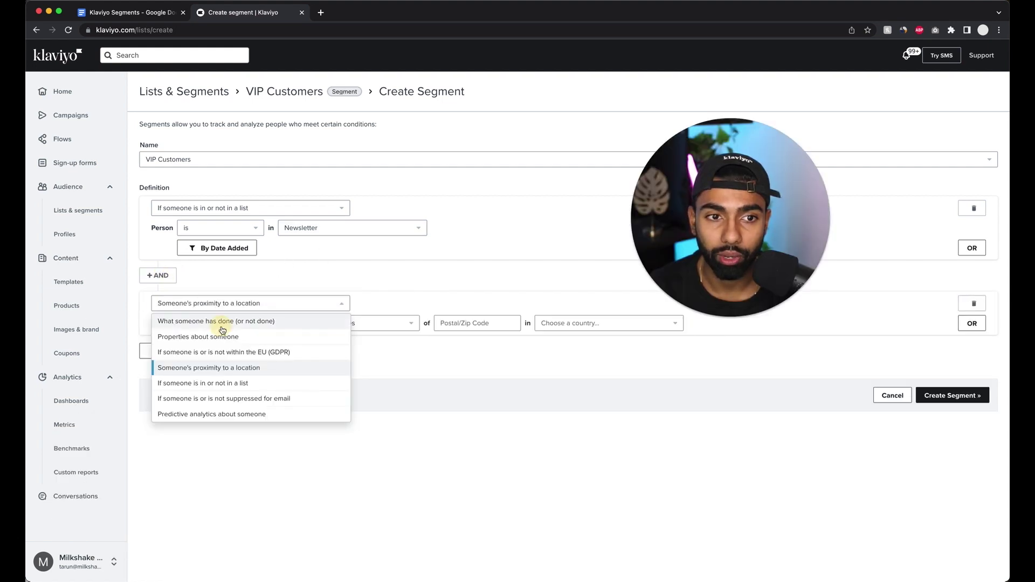
{"action": "left_click", "coordinate": [221, 326]}
{"action": "type", "text": "pla"}
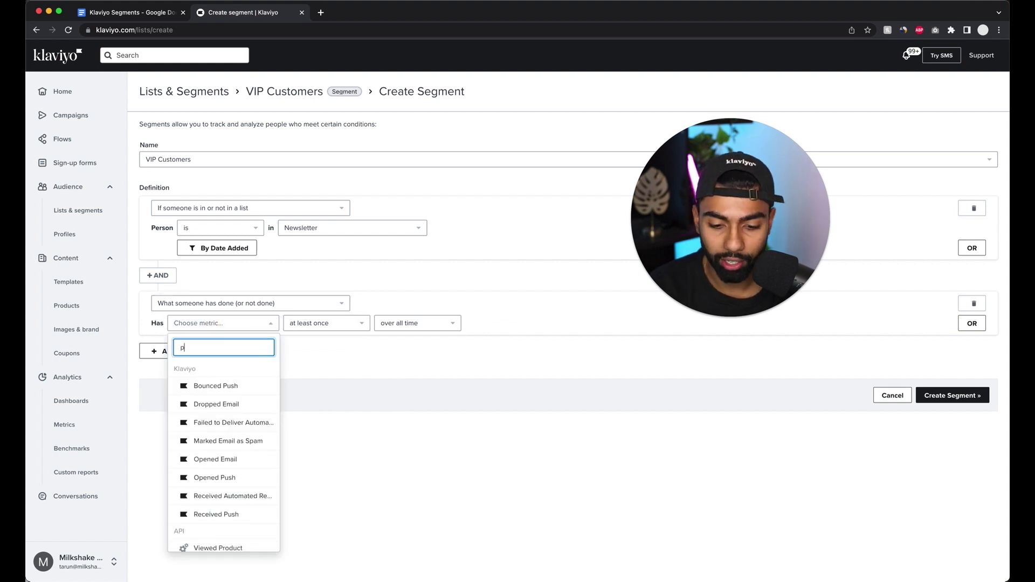
{"action": "left_click", "coordinate": [215, 384]}
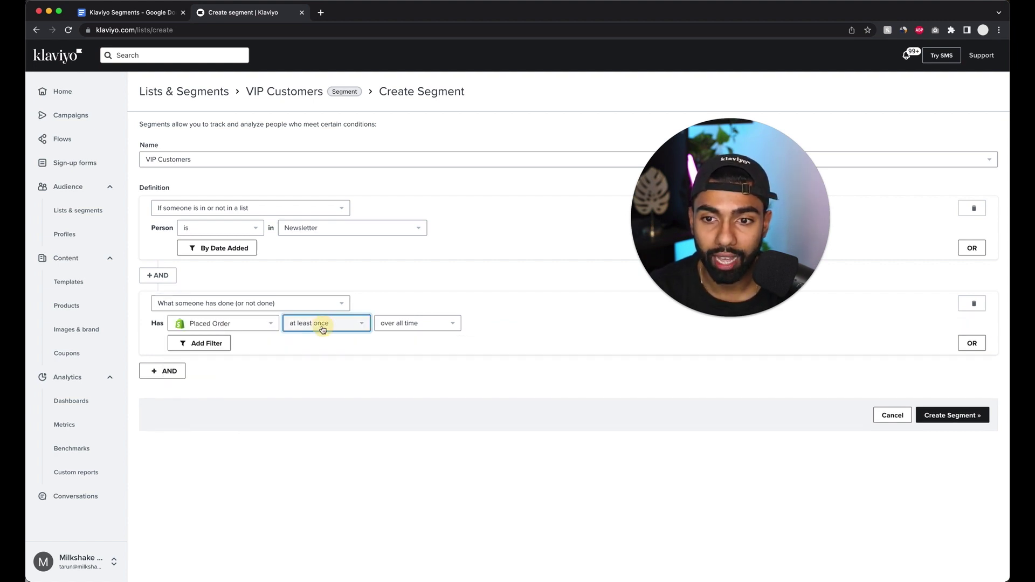
- Set the Placed Order condition to at least 3 in the last 16 weeks
{"action": "left_click", "coordinate": [324, 323]}
{"action": "left_click", "coordinate": [323, 409]}
{"action": "type", "text": "3"}
{"action": "left_click", "coordinate": [472, 323]}
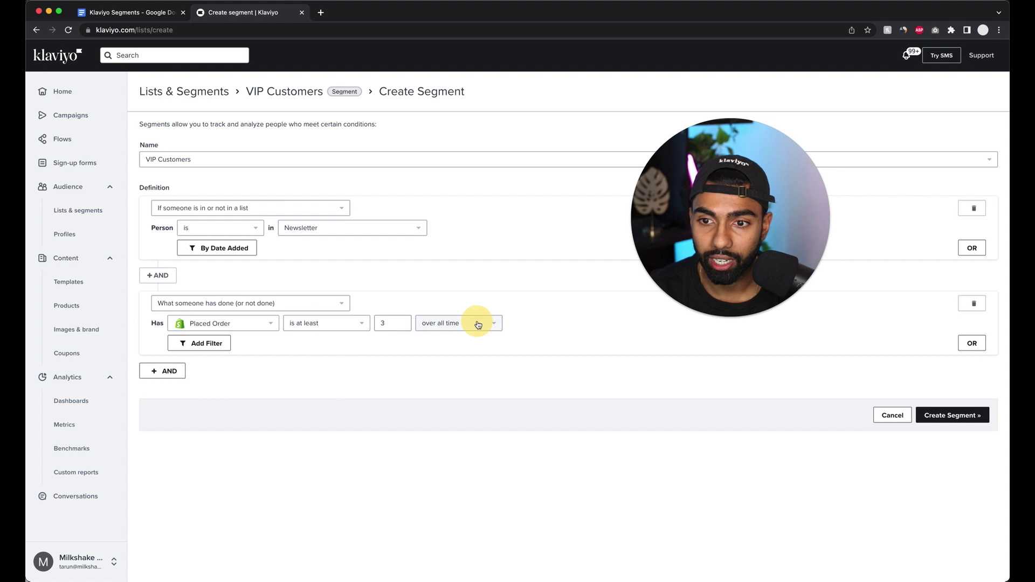
{"action": "left_click", "coordinate": [465, 355]}
{"action": "double_click", "coordinate": [517, 322]}
{"action": "type", "text": "16"}
{"action": "left_click", "coordinate": [566, 323]}
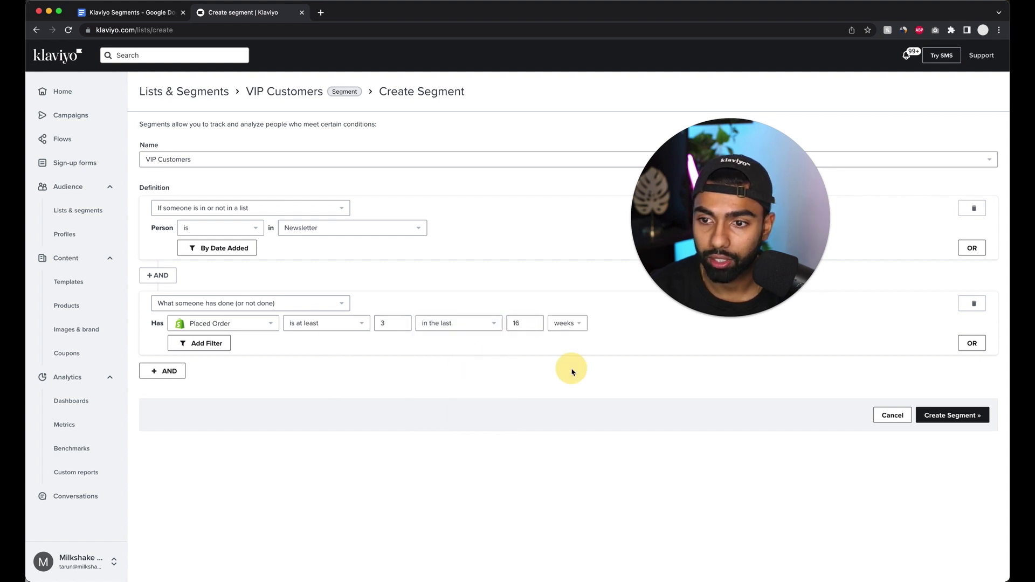
{"action": "left_click", "coordinate": [566, 365]}
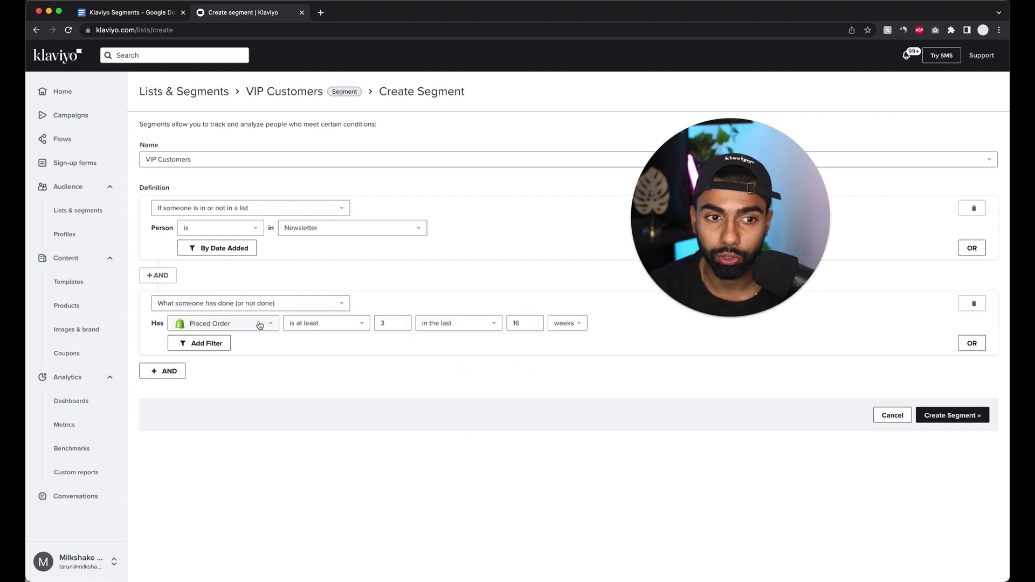
- Add another AND activity condition requiring Shopify Revenue greater than 100 over all time
{"action": "left_click", "coordinate": [162, 371]}
{"action": "left_click", "coordinate": [233, 402]}
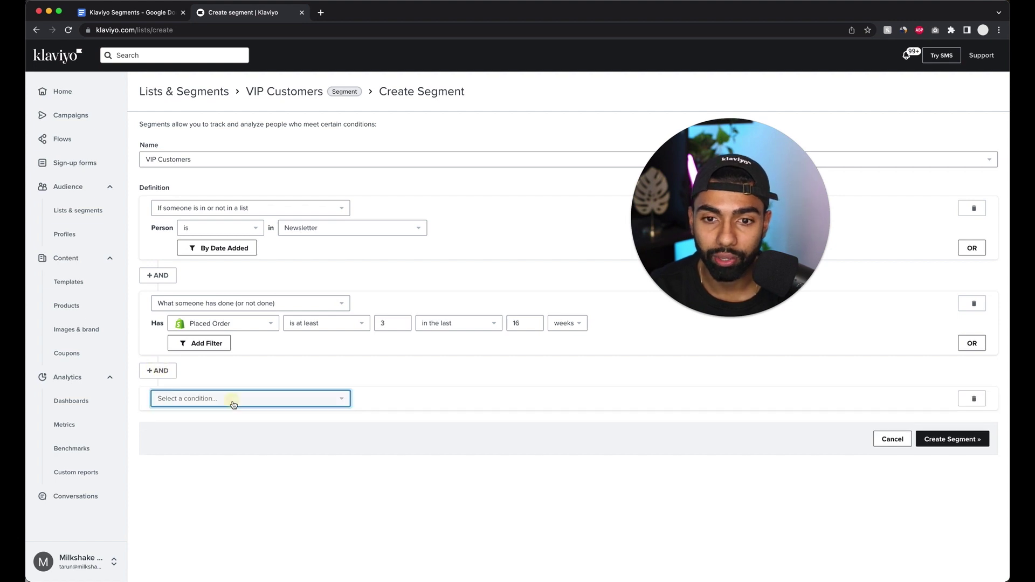
{"action": "left_click", "coordinate": [237, 416]}
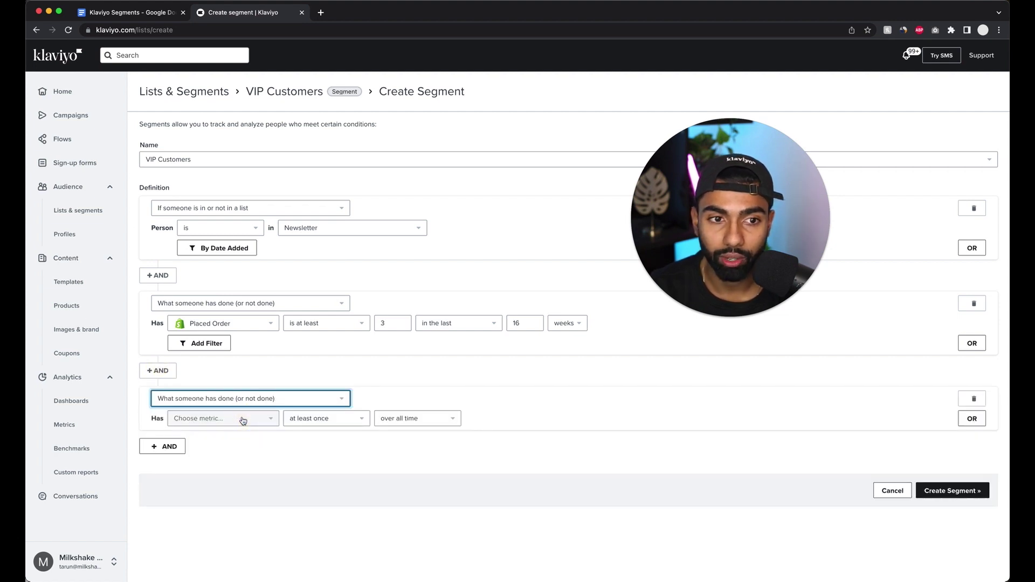
{"action": "left_click", "coordinate": [243, 420]}
{"action": "type", "text": "reve"}
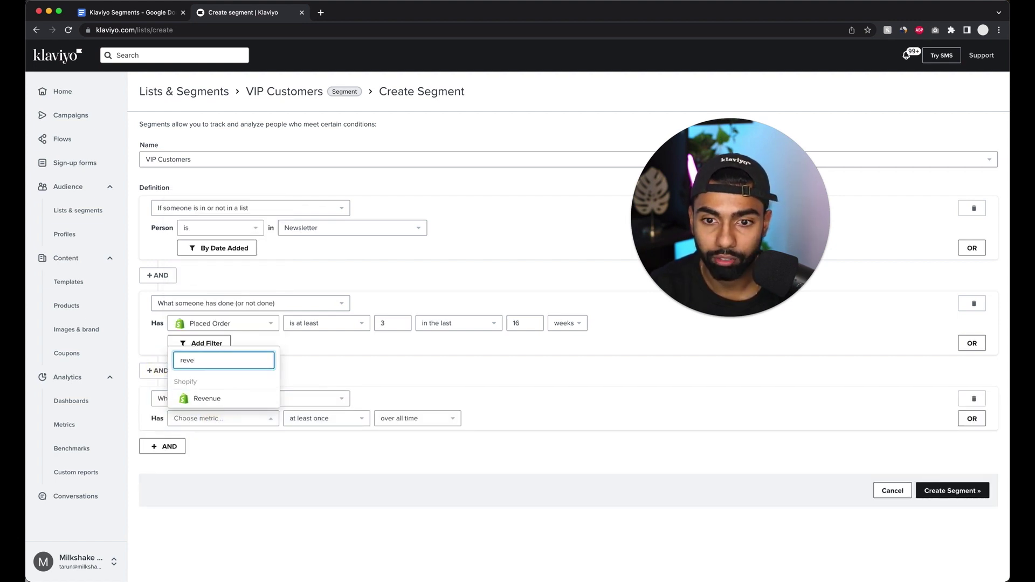
{"action": "left_click", "coordinate": [207, 399]}
{"action": "left_click", "coordinate": [397, 425]}
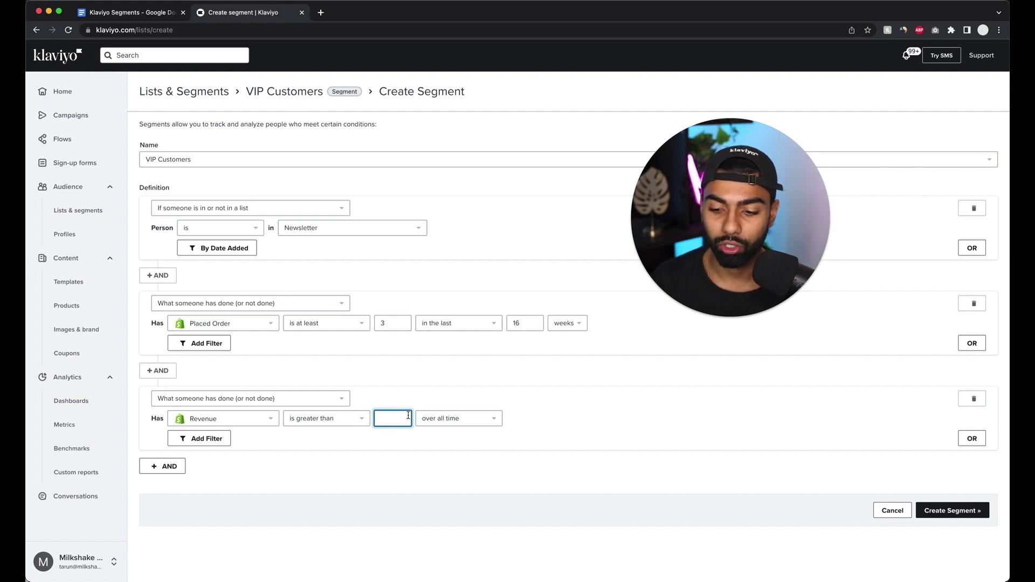
{"action": "type", "text": "100"}
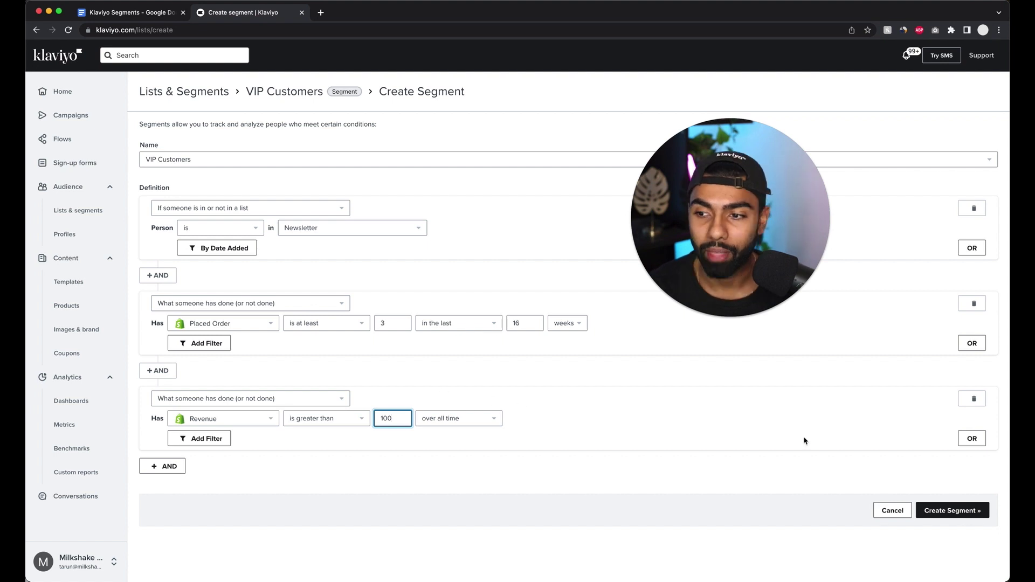
{"action": "left_click", "coordinate": [614, 439]}
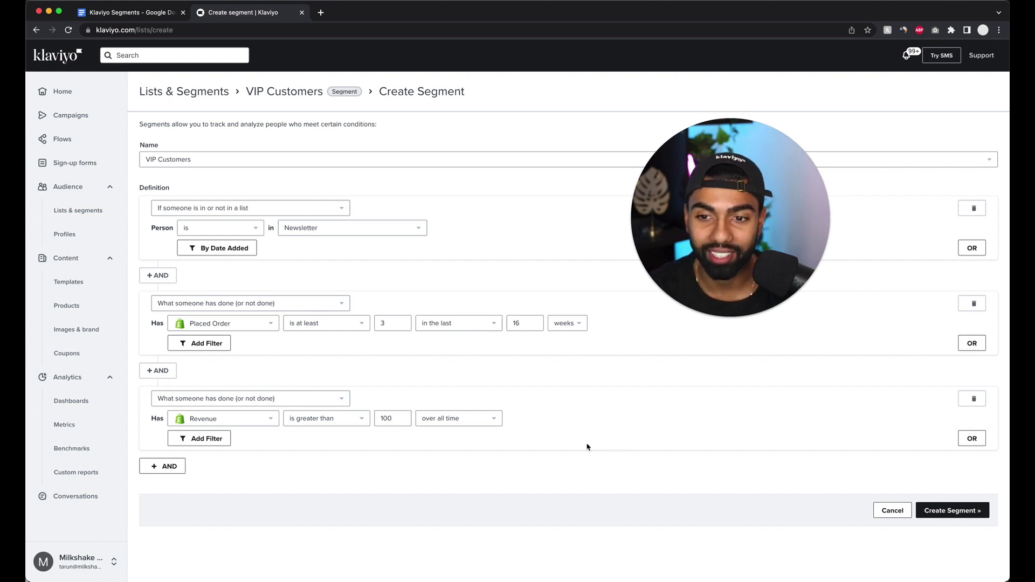
- Create the VIP Customers segment and return to Klaviyo from the Google Docs notes
{"action": "left_click", "coordinate": [947, 513]}
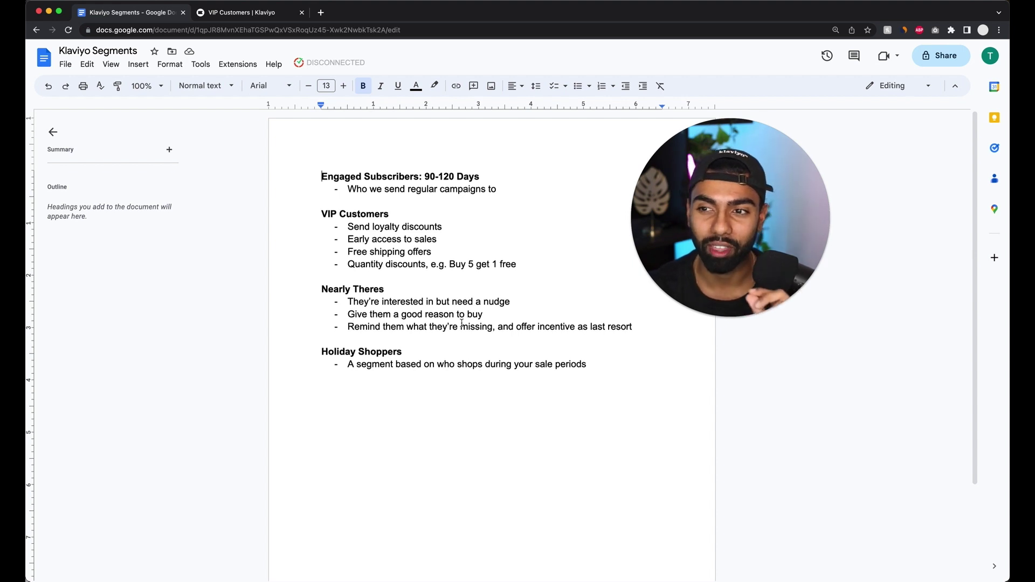
{"action": "left_click", "coordinate": [263, 15]}
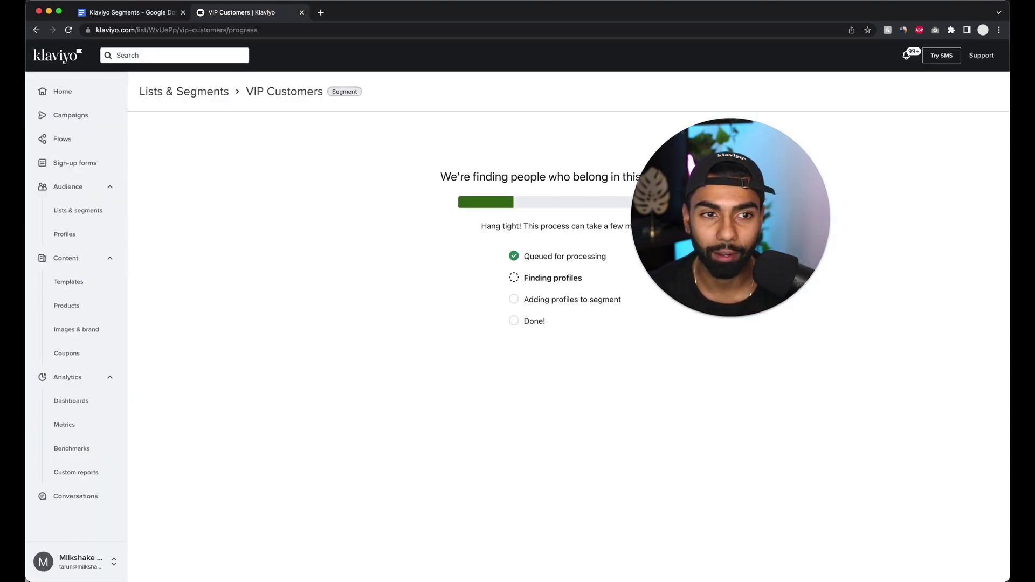
- Start a new segment from Lists & Segments and name it Nearly Theres
{"action": "left_click", "coordinate": [67, 213]}
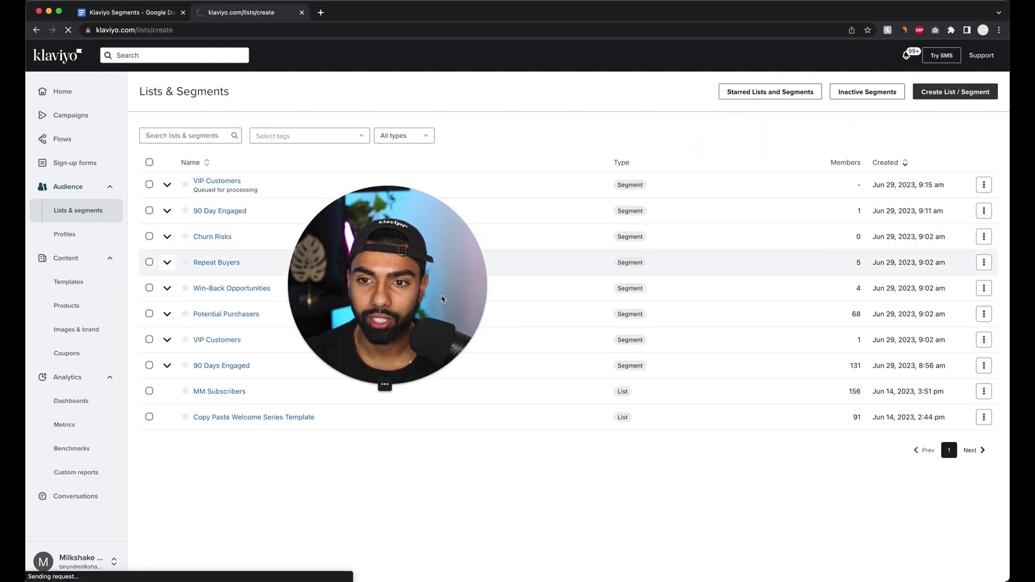
{"action": "left_click", "coordinate": [955, 92]}
{"action": "left_click", "coordinate": [660, 185]}
{"action": "type", "text": "Nearly Th"}
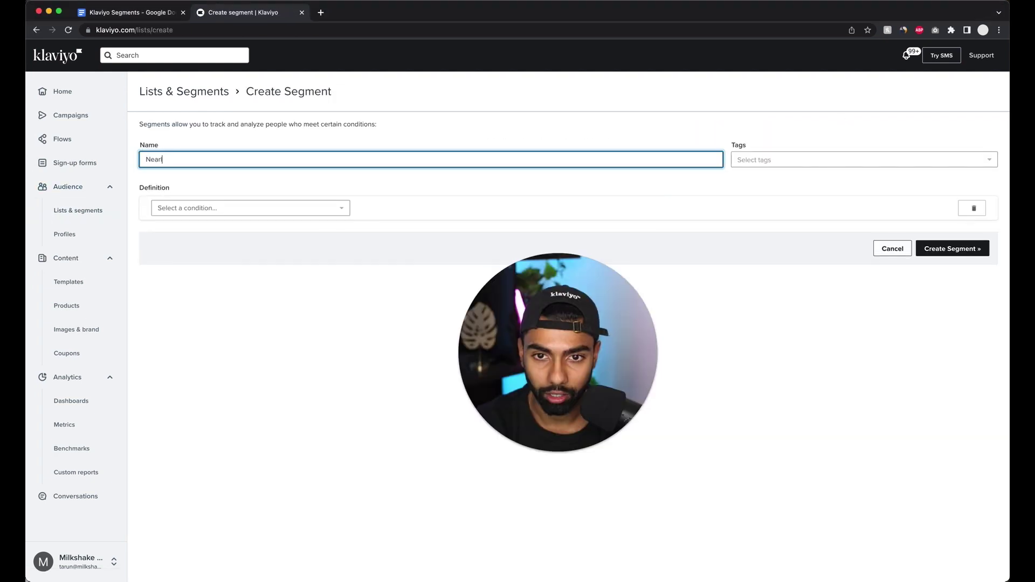
{"action": "type", "text": "eres"}
- Restrict the Nearly Theres segment to people who are in the Newsletter list
{"action": "left_click", "coordinate": [243, 208]}
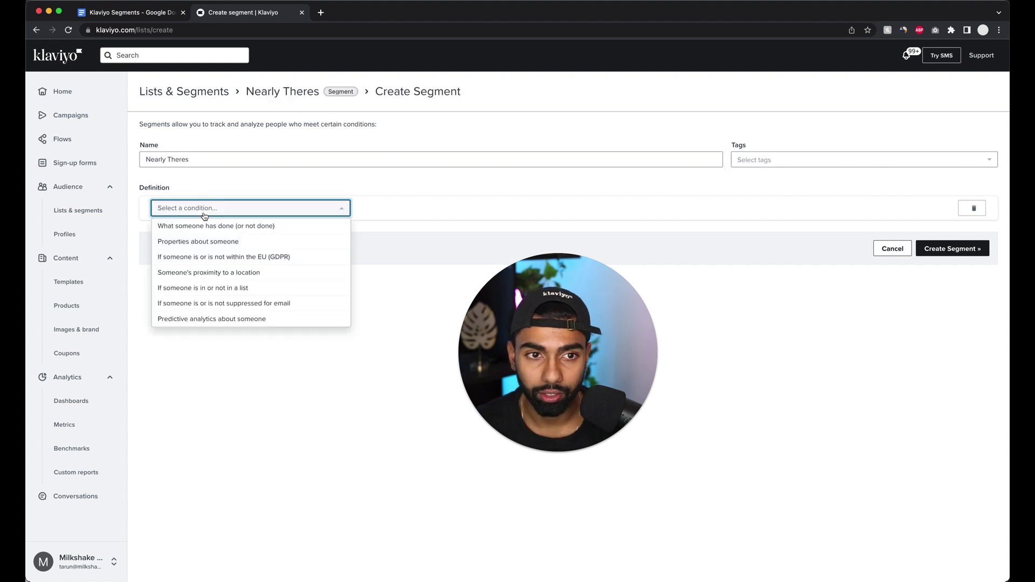
{"action": "left_click", "coordinate": [253, 291]}
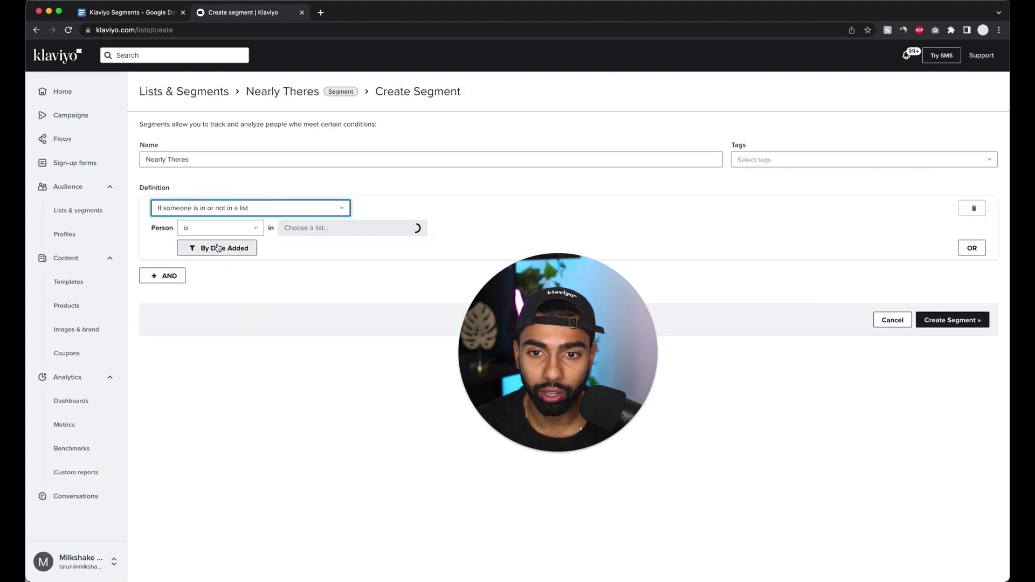
{"action": "left_click", "coordinate": [323, 228]}
{"action": "left_click", "coordinate": [301, 320]}
- Add an AND activity condition requiring Opened Email at least 3 times in the last 30 days
{"action": "left_click", "coordinate": [162, 275]}
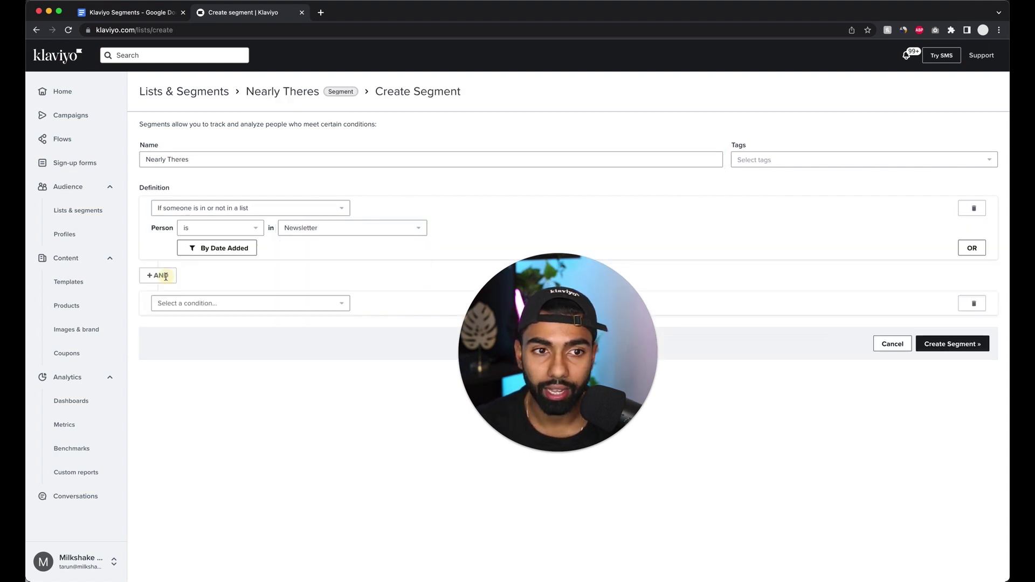
{"action": "left_click", "coordinate": [227, 303]}
{"action": "left_click", "coordinate": [248, 323]}
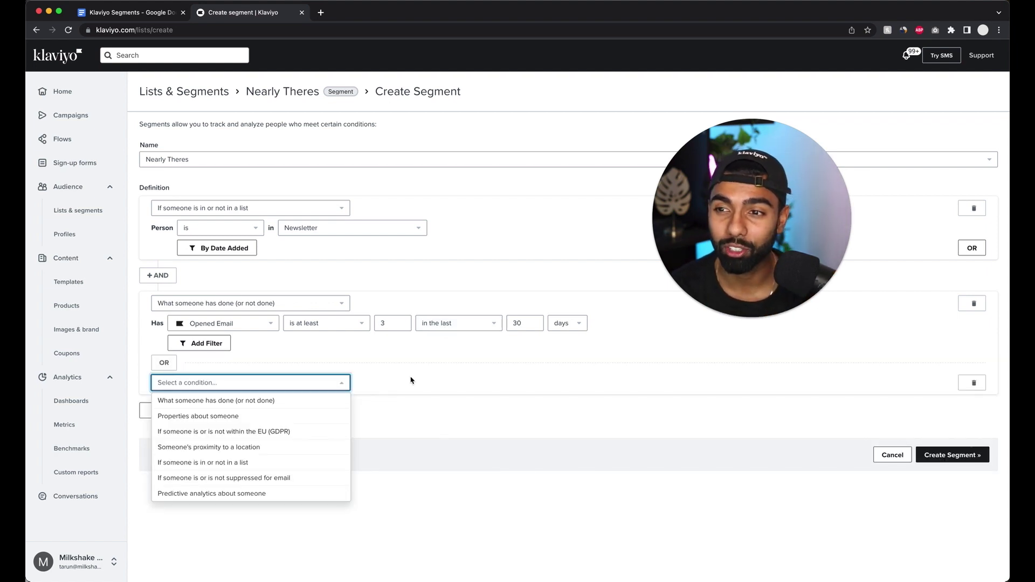
- Define the OR alternative to the Opened Email condition as an activity condition using the Clicked Email metric
{"action": "left_click", "coordinate": [183, 400]}
{"action": "left_click", "coordinate": [218, 402]}
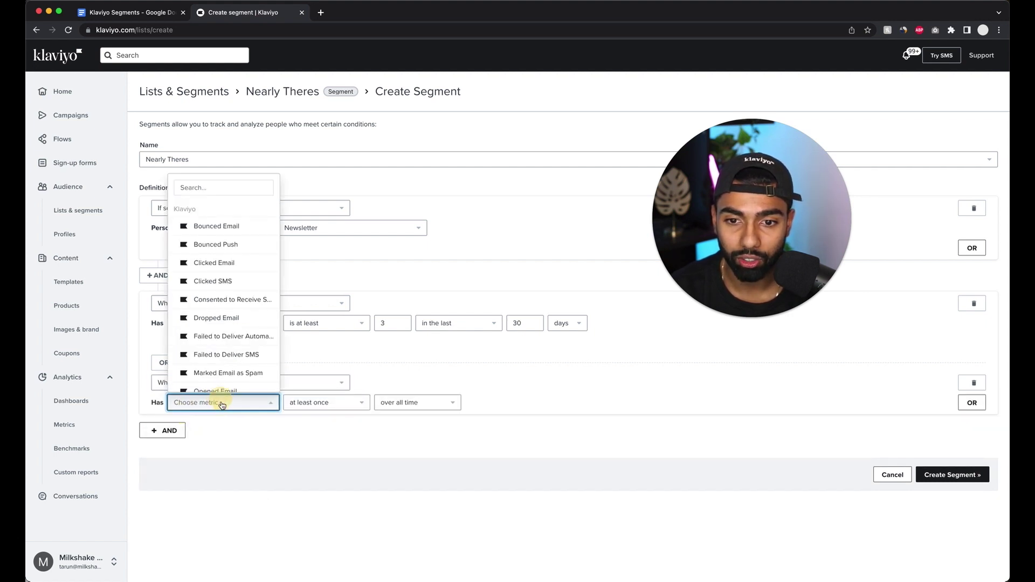
{"action": "left_click", "coordinate": [214, 187]}
{"action": "type", "text": "cl"}
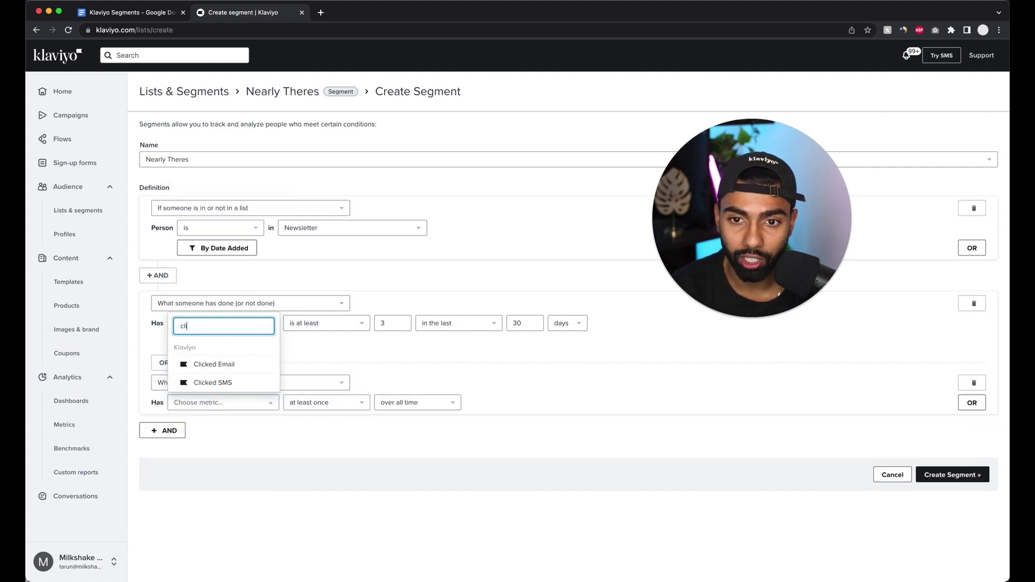
{"action": "type", "text": "ic"}
{"action": "left_click", "coordinate": [243, 365]}
- Set the Clicked Email condition to at least 3 in the last 60 days
{"action": "left_click", "coordinate": [326, 402]}
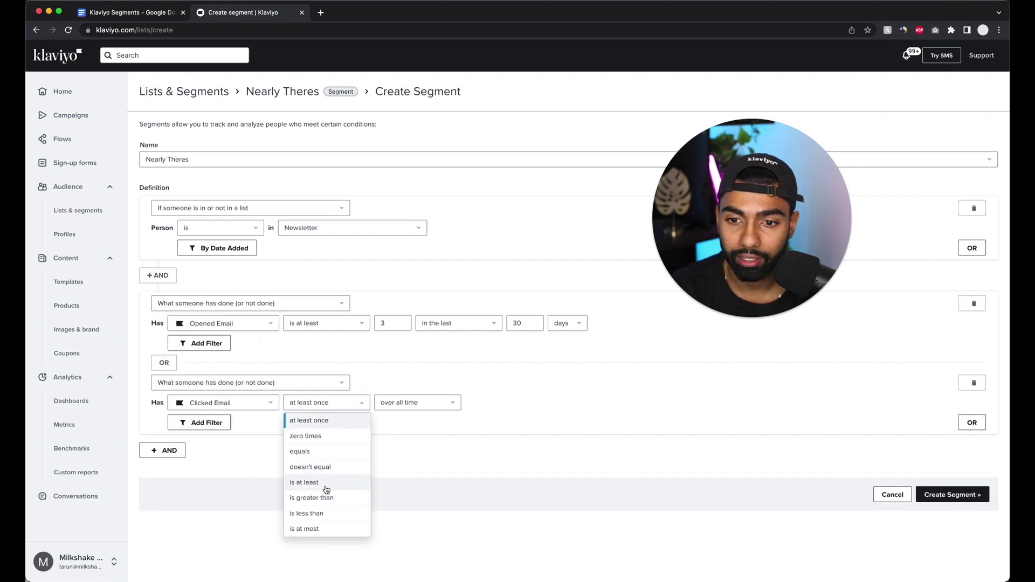
{"action": "left_click", "coordinate": [326, 489]}
{"action": "left_click", "coordinate": [386, 406]}
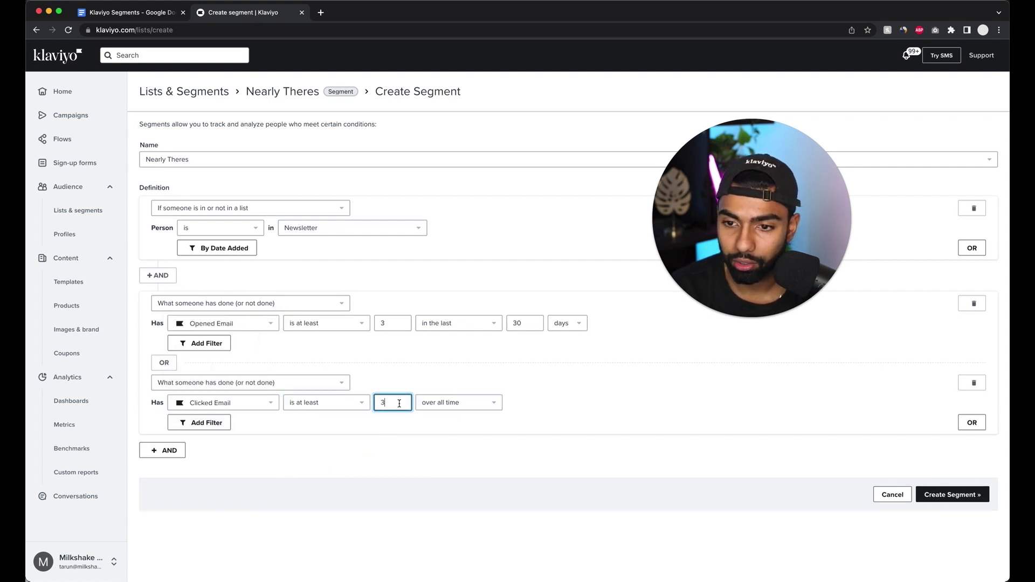
{"action": "type", "text": "3"}
{"action": "left_click", "coordinate": [469, 401]}
{"action": "left_click", "coordinate": [469, 416]}
{"action": "left_click", "coordinate": [517, 402]}
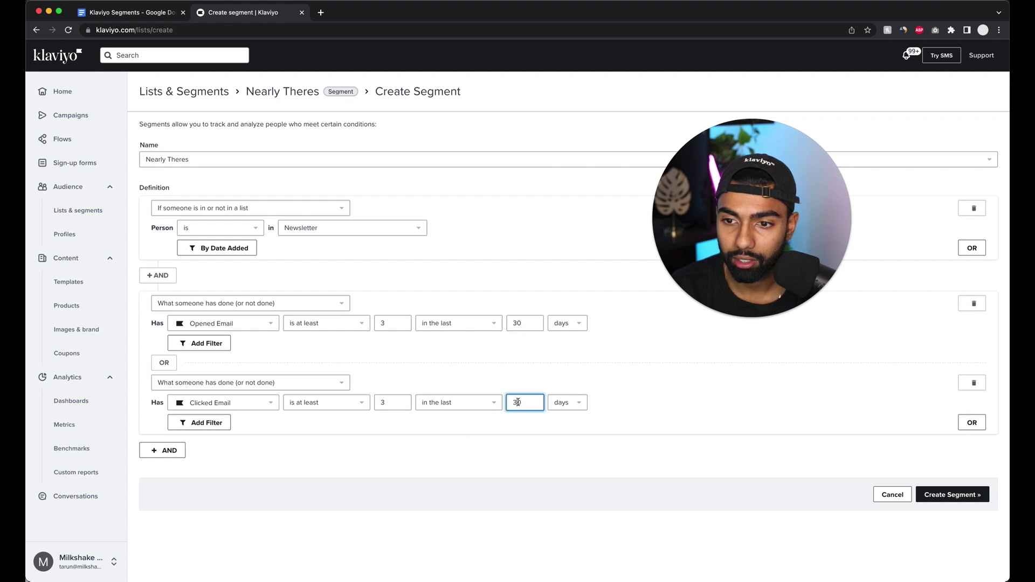
{"action": "double_click", "coordinate": [518, 402]}
{"action": "left_click", "coordinate": [591, 425]}
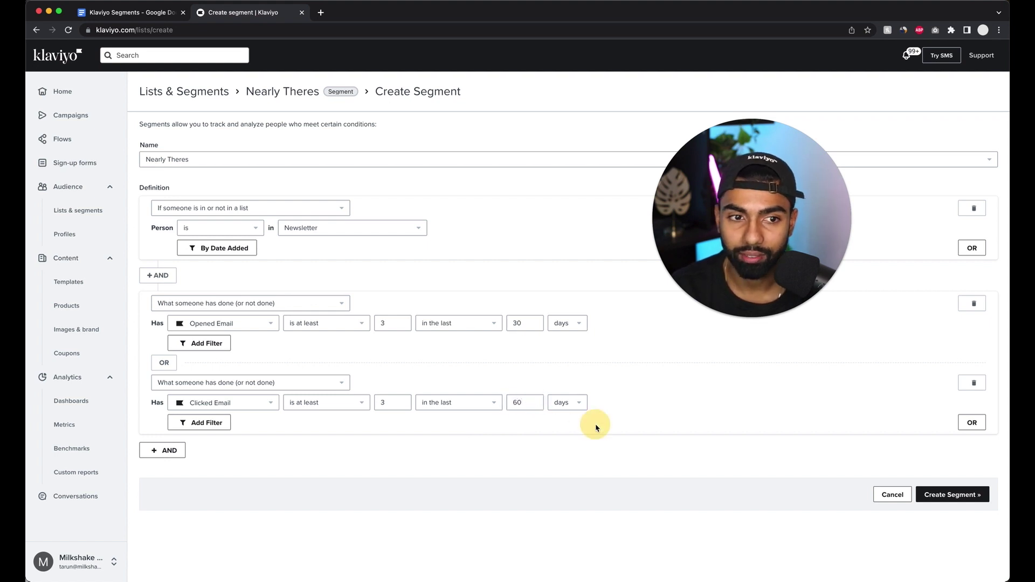
- Add another AND activity condition requiring Placed Order zero times over all time
{"action": "left_click", "coordinate": [163, 450]}
{"action": "left_click", "coordinate": [213, 478]}
{"action": "left_click", "coordinate": [180, 368]}
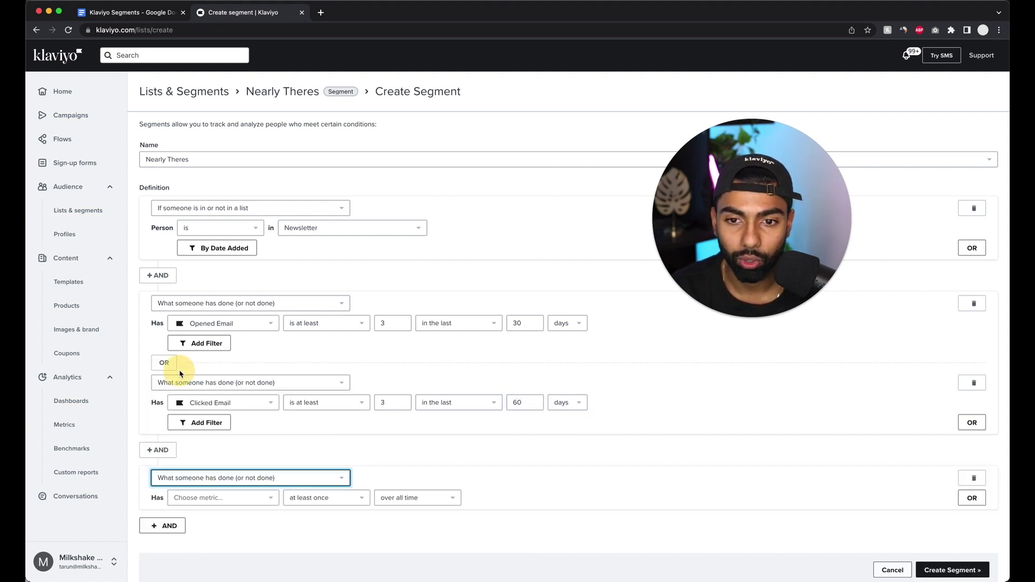
{"action": "left_click", "coordinate": [220, 498]}
{"action": "left_click", "coordinate": [218, 284]}
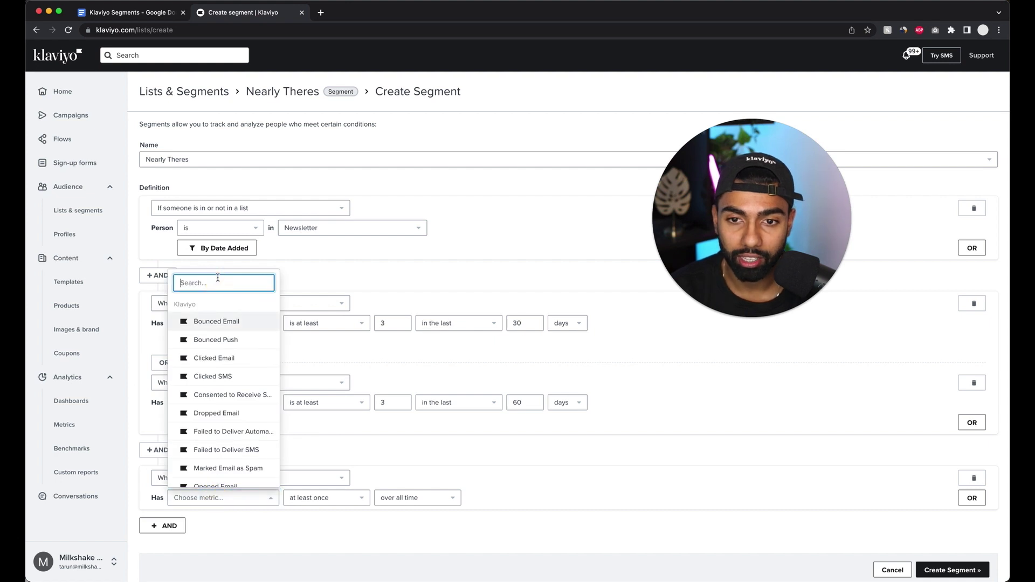
{"action": "type", "text": "place"}
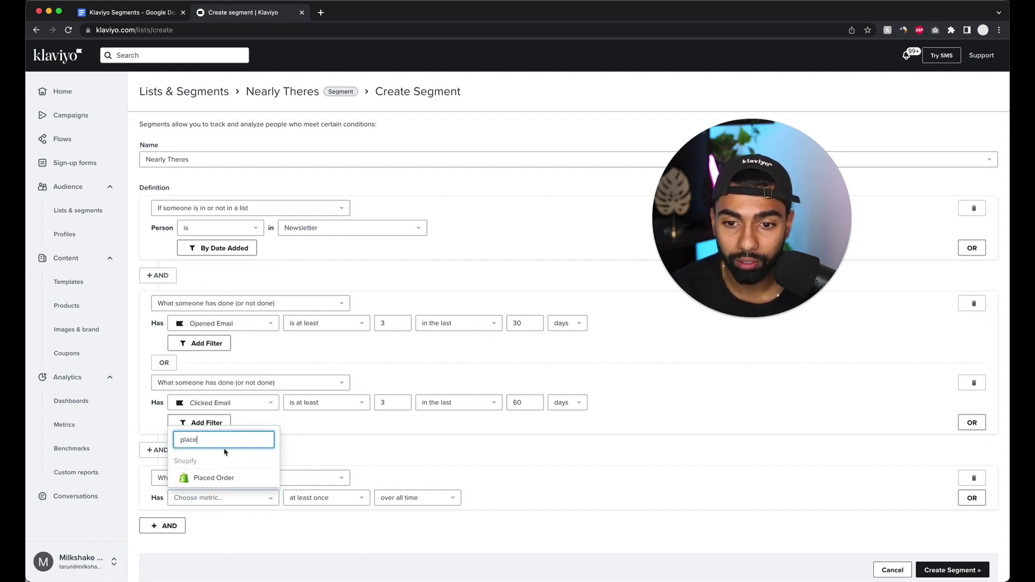
{"action": "left_click", "coordinate": [214, 478]}
{"action": "left_click", "coordinate": [326, 498]}
{"action": "left_click", "coordinate": [305, 386]}
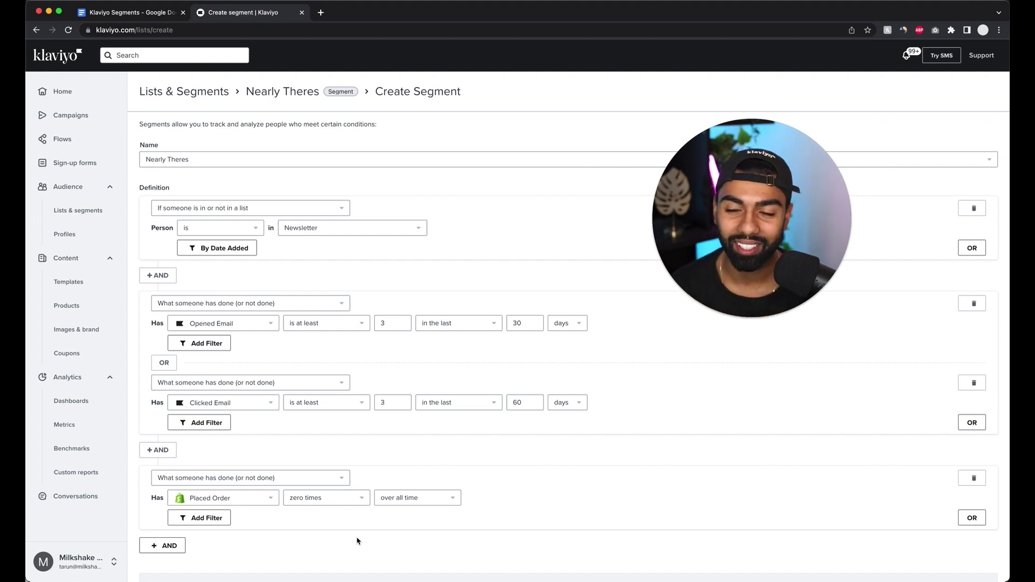
- Create the Nearly Theres segment and switch to the segment notes in Google Docs
{"action": "scroll", "coordinate": [358, 541], "scroll_direction": "down", "scroll_amount": 5}
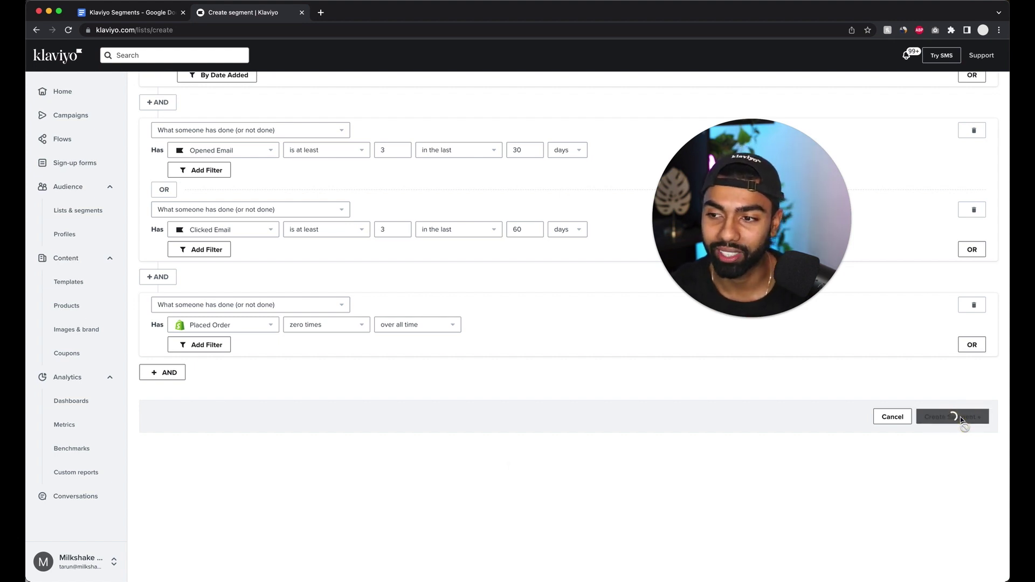
{"action": "left_click", "coordinate": [127, 7]}
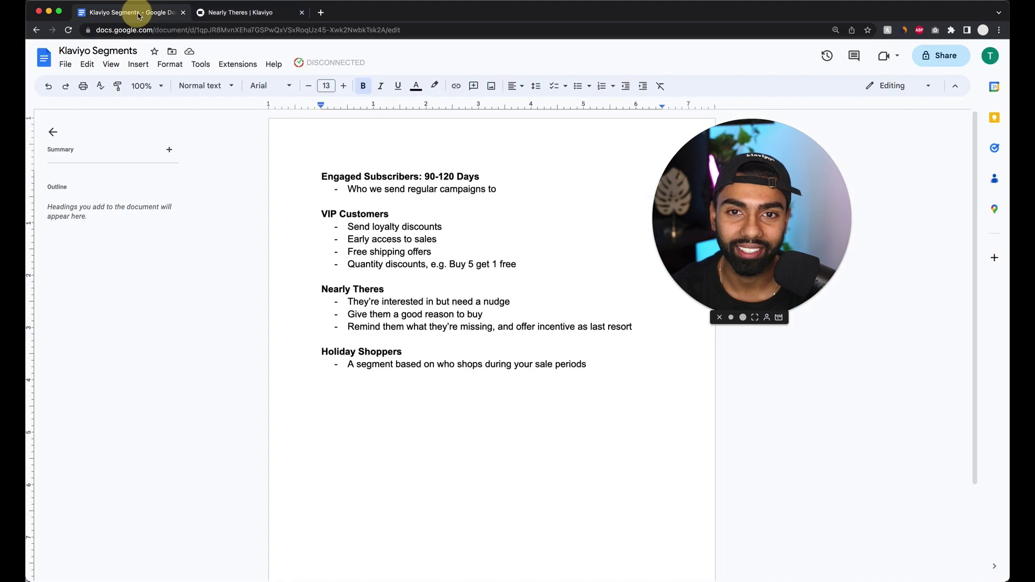
{"action": "left_click", "coordinate": [565, 314]}
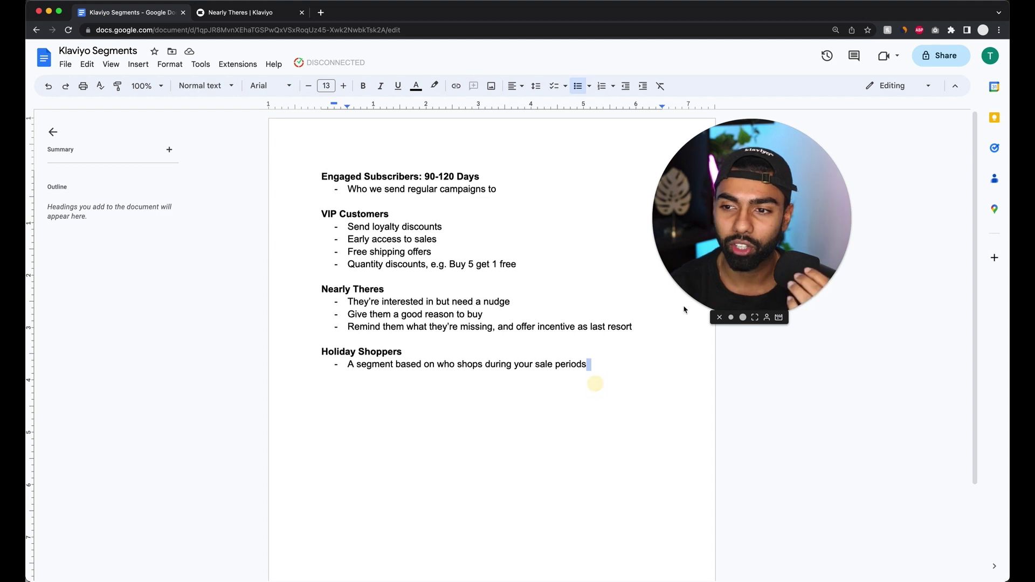
{"action": "left_click", "coordinate": [793, 245]}
{"action": "left_click", "coordinate": [865, 330]}
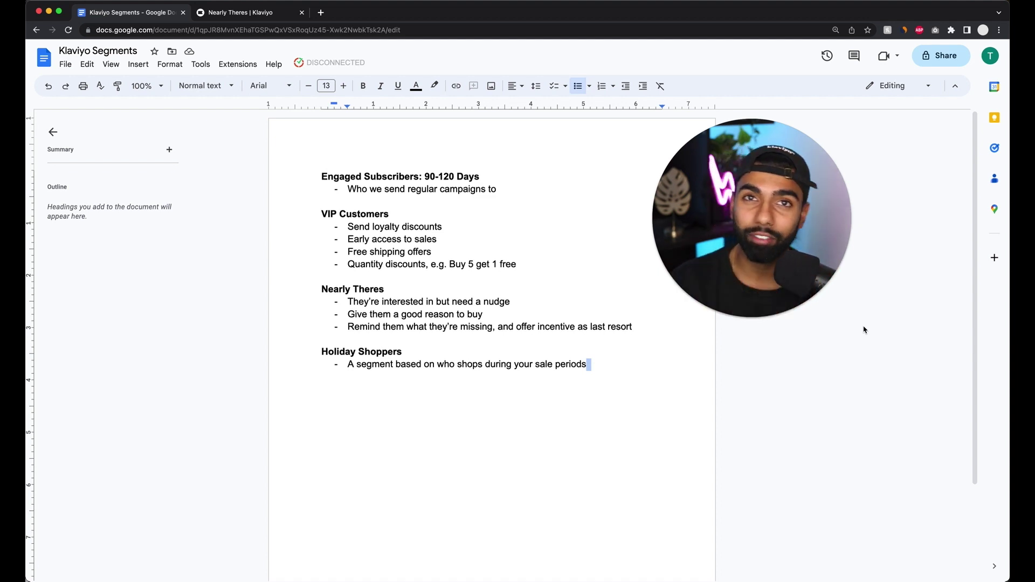
{"action": "left_click", "coordinate": [598, 346]}
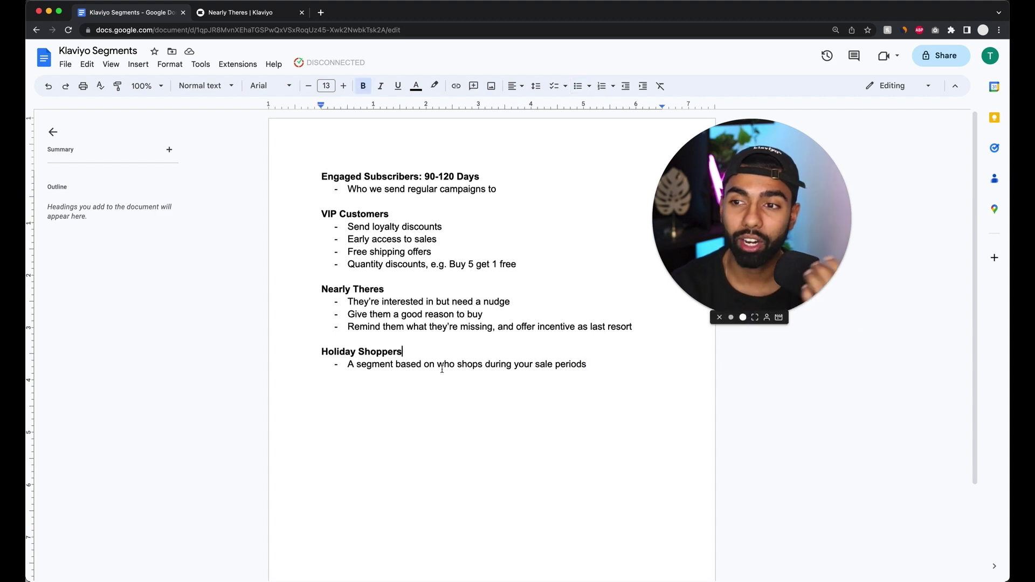
{"action": "left_click", "coordinate": [442, 367]}
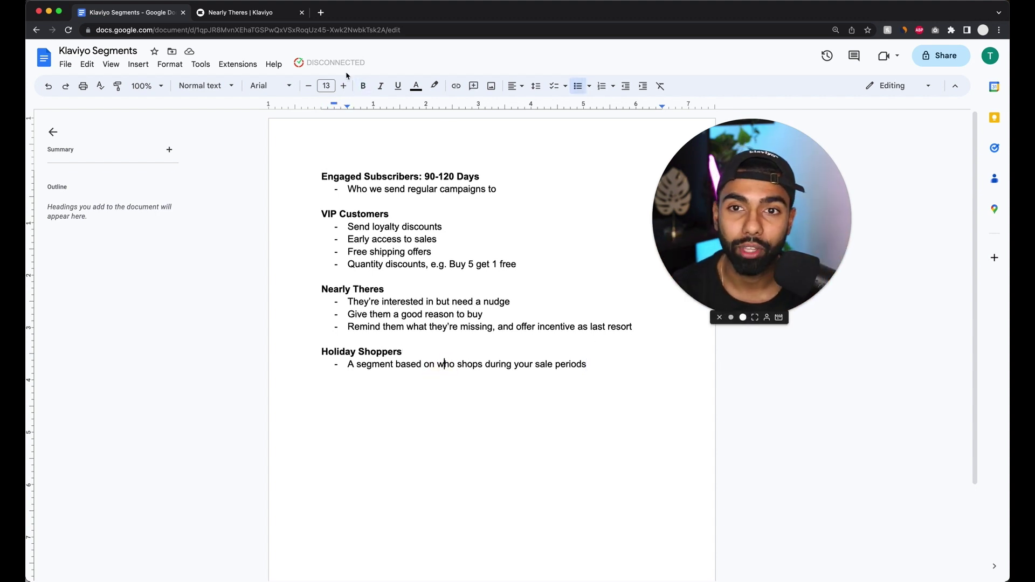
- Return to Klaviyo and start a new segment named Holiday Shoppers from Lists & Segments
{"action": "left_click", "coordinate": [251, 12]}
{"action": "left_click", "coordinate": [119, 211]}
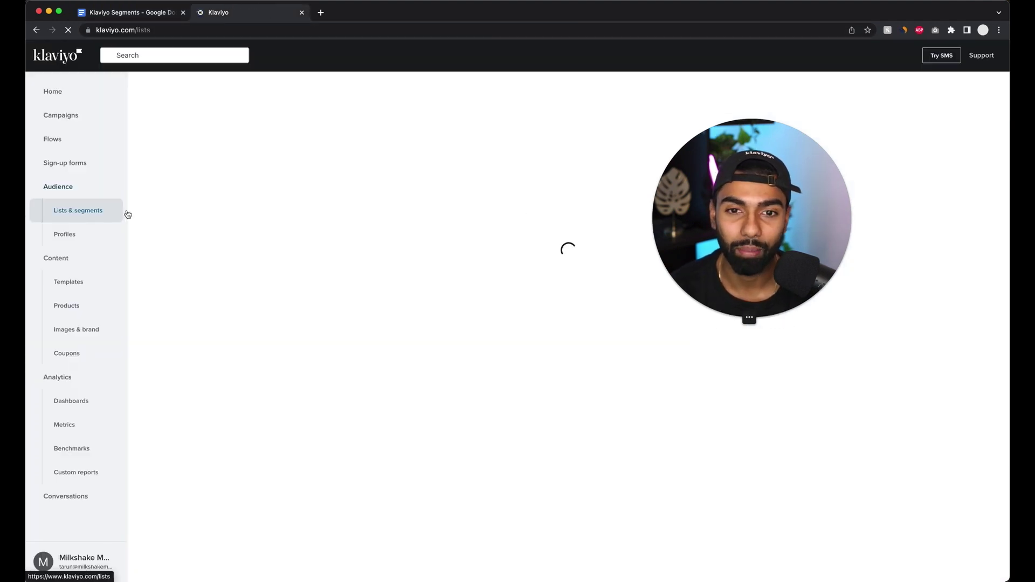
{"action": "left_click", "coordinate": [938, 93]}
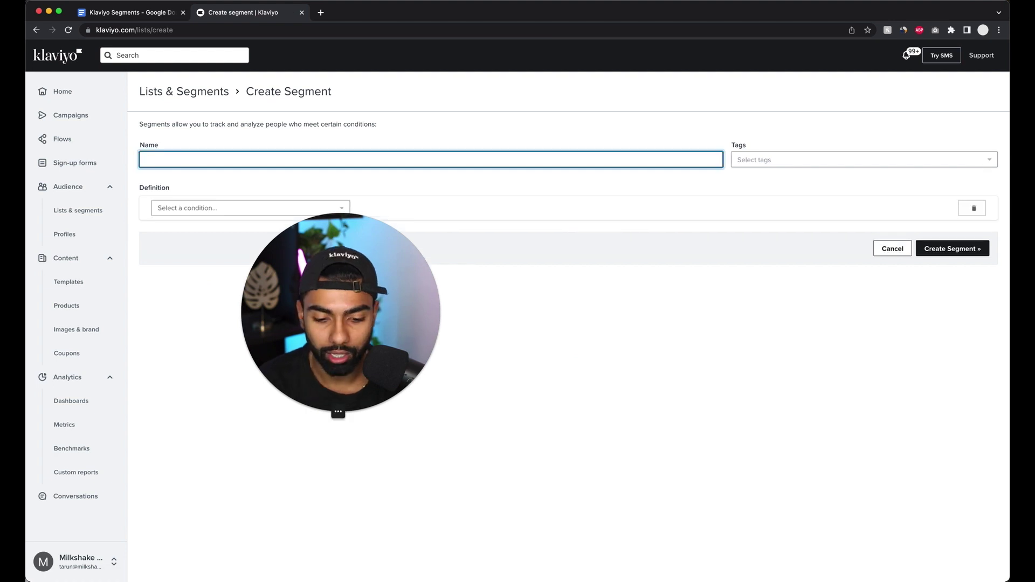
{"action": "type", "text": "Holiday "}
{"action": "type", "text": "Shoppers"}
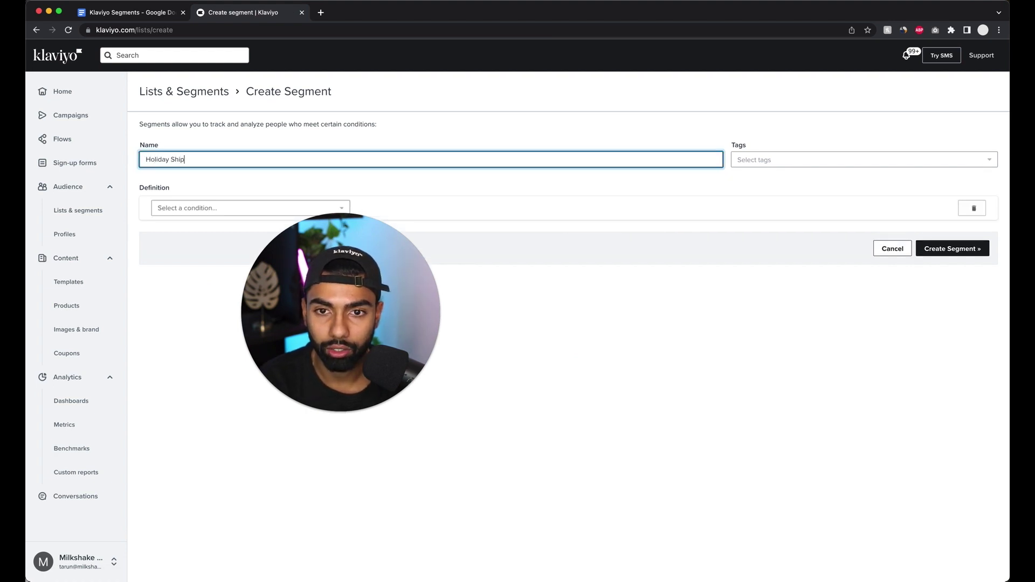
{"action": "left_click", "coordinate": [215, 189]}
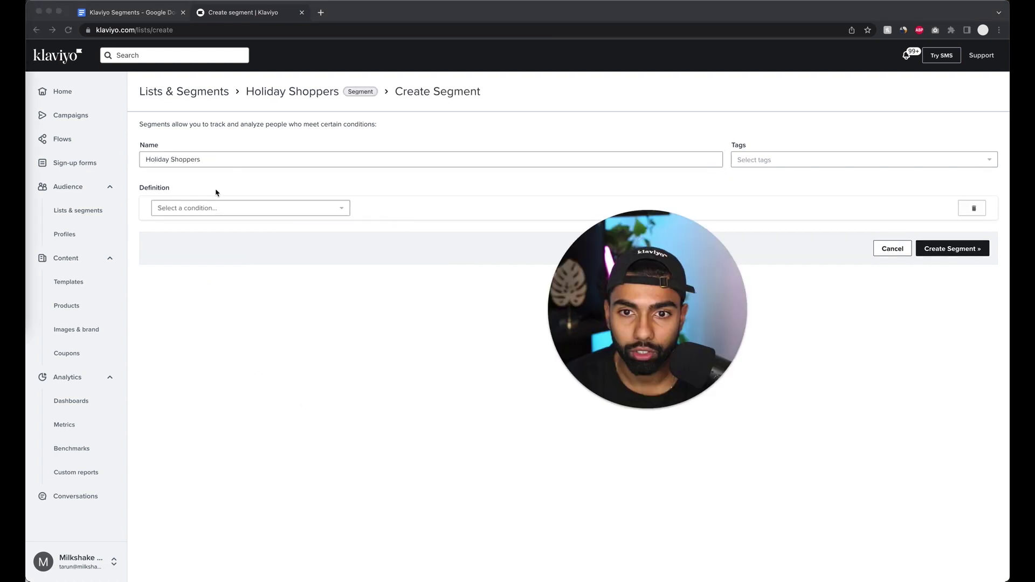
- Define the first Holiday Shoppers condition as an activity condition with the Placed Order metric
{"action": "left_click", "coordinate": [216, 209]}
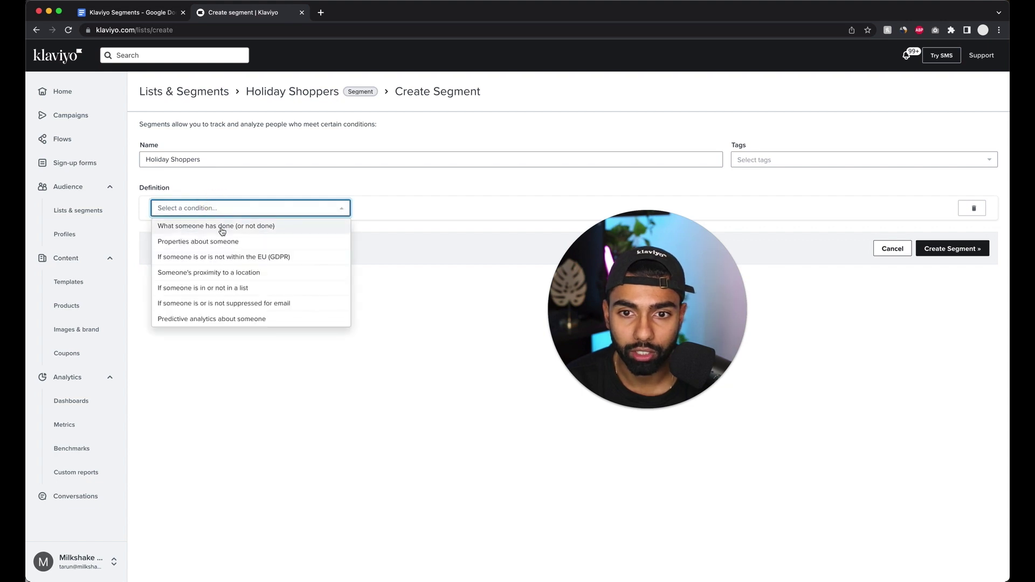
{"action": "left_click", "coordinate": [198, 226]}
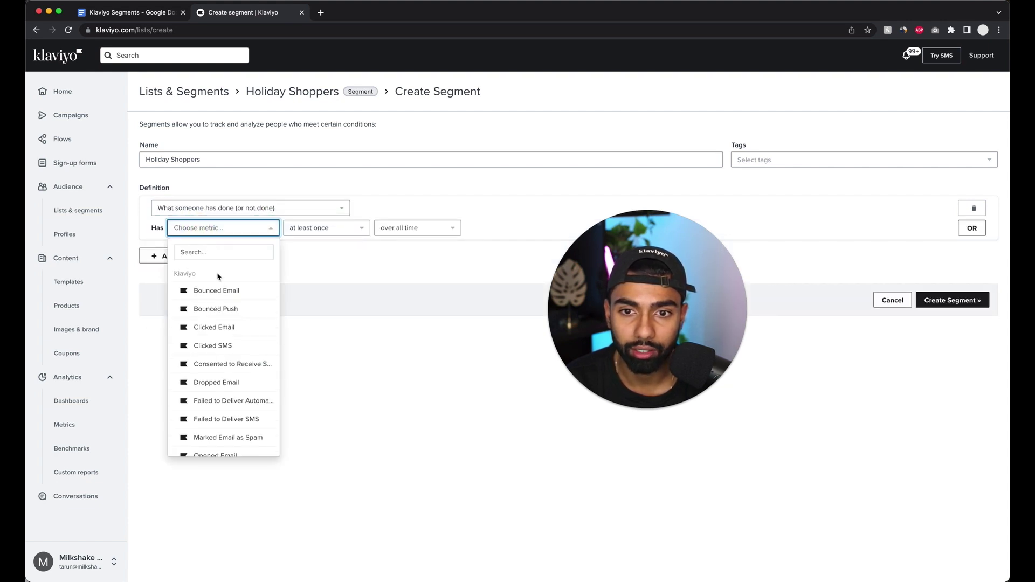
{"action": "type", "text": "place"}
{"action": "left_click", "coordinate": [217, 294]}
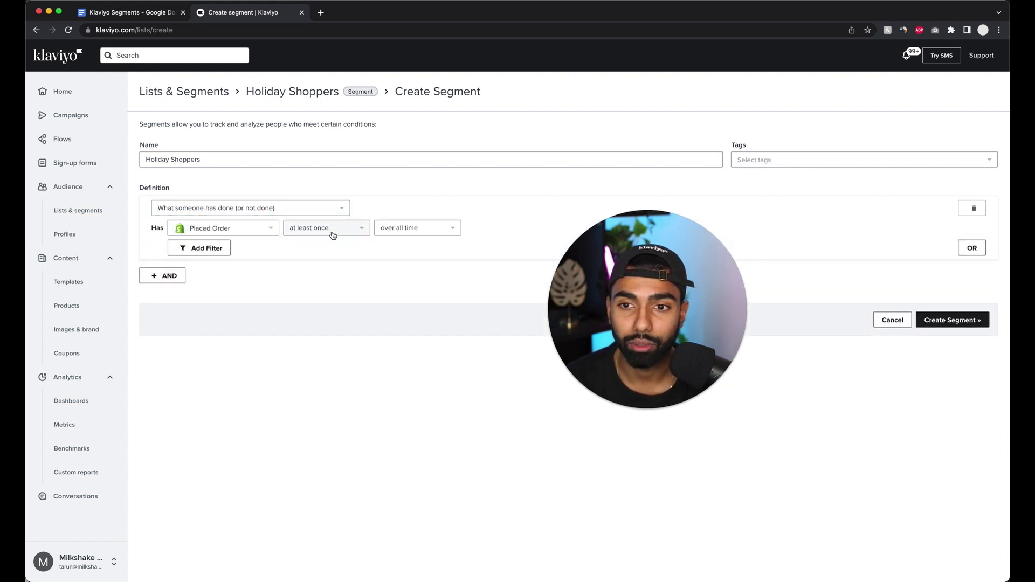
- Set the timeframe type of the Placed Order condition to between dates
{"action": "left_click", "coordinate": [399, 228]}
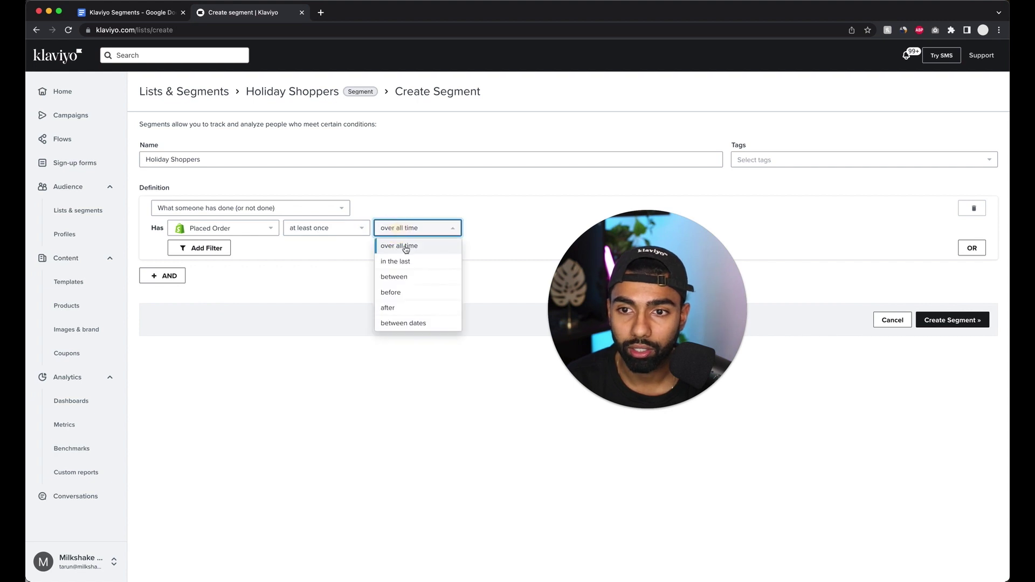
{"action": "left_click", "coordinate": [406, 281]}
{"action": "left_click", "coordinate": [417, 228]}
{"action": "left_click", "coordinate": [409, 323]}
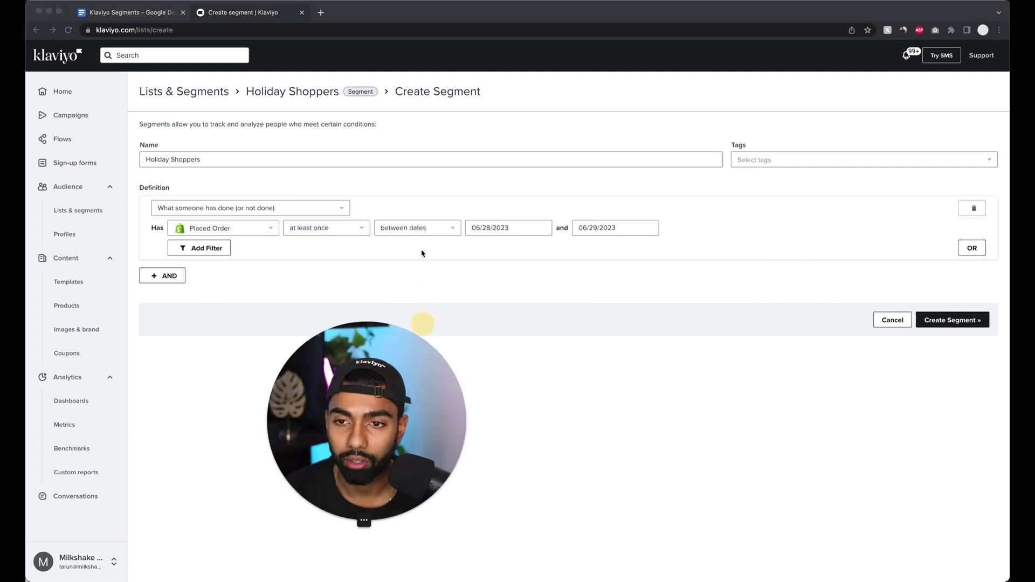
- Set the Placed Order date range from 11/01/2022 to 11/25/2022 and create the Holiday Shoppers segment
{"action": "triple_click", "coordinate": [502, 232]}
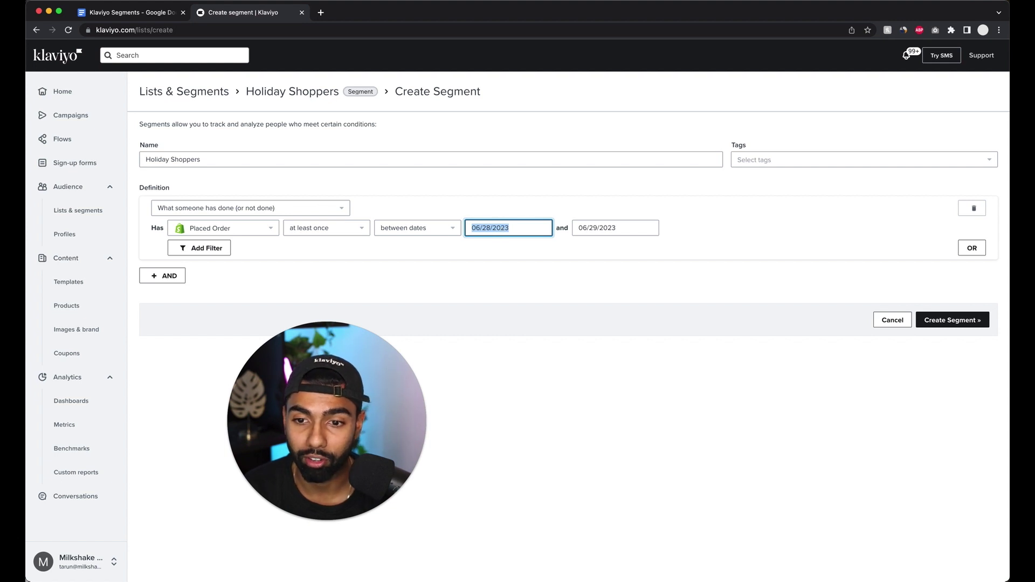
{"action": "type", "text": "11/01/"}
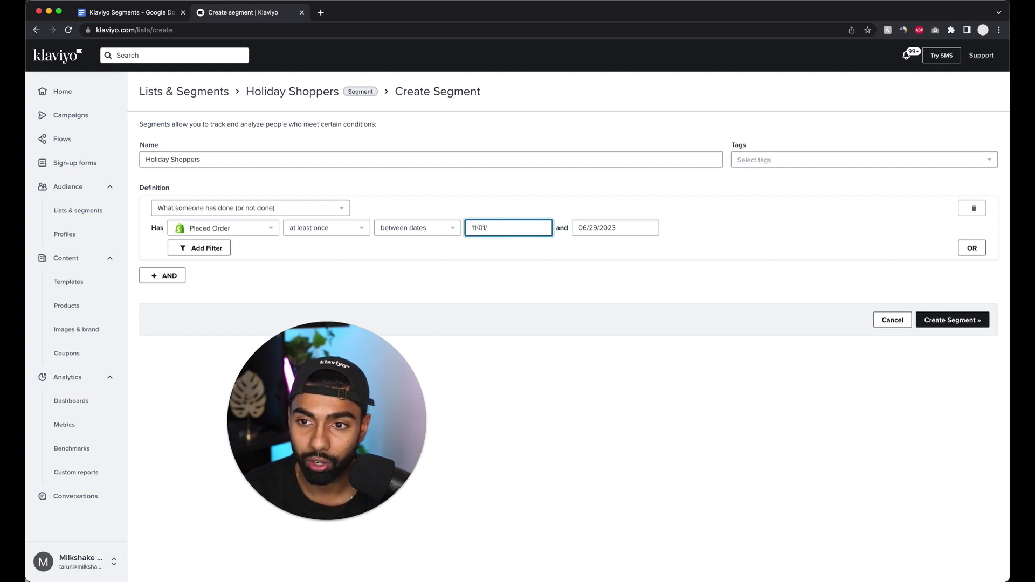
{"action": "type", "text": "2022"}
{"action": "left_click", "coordinate": [615, 227]}
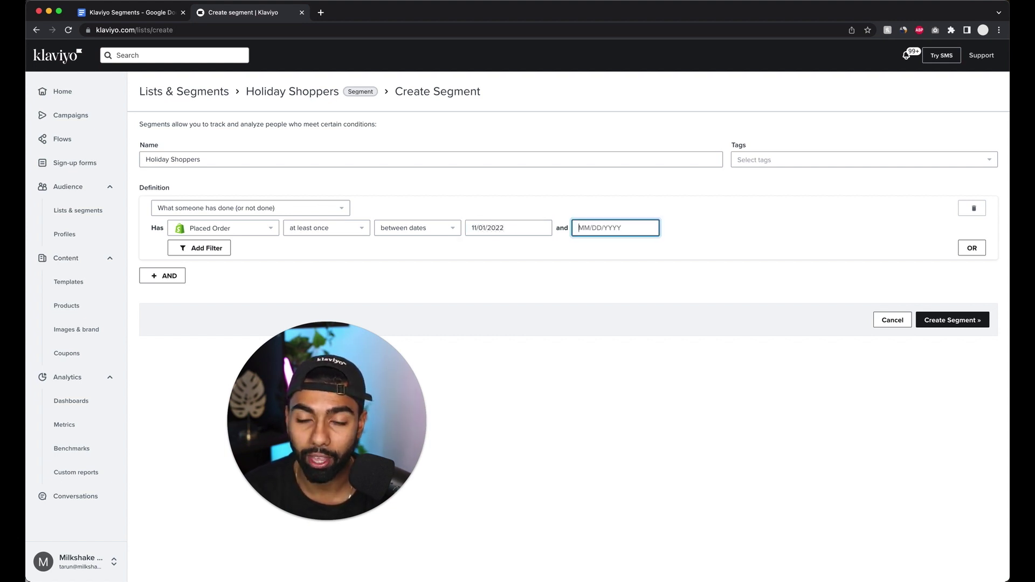
{"action": "type", "text": "11/"}
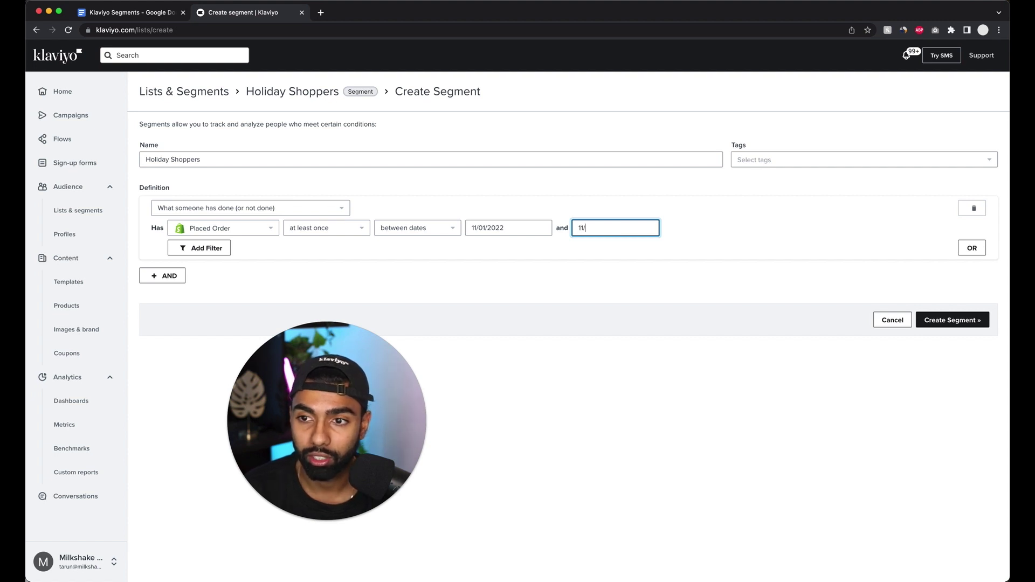
{"action": "type", "text": "25/"}
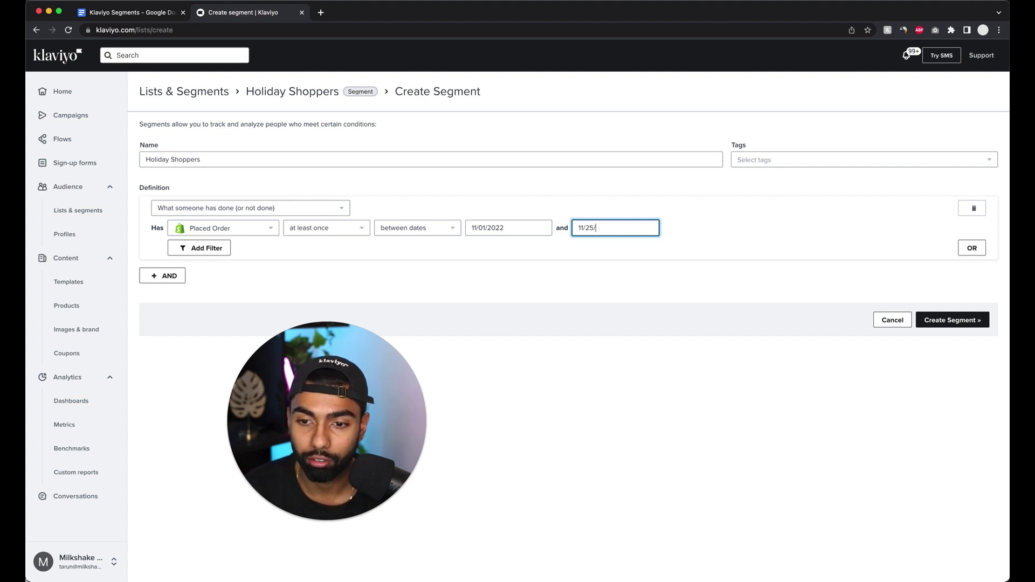
{"action": "type", "text": "2022"}
{"action": "left_click", "coordinate": [570, 266]}
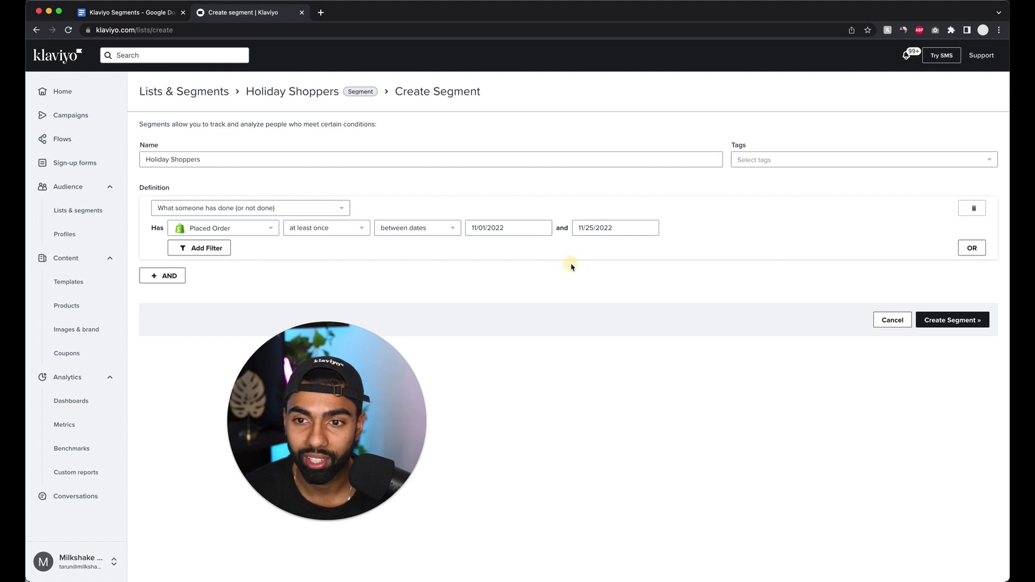
{"action": "left_click", "coordinate": [939, 318]}
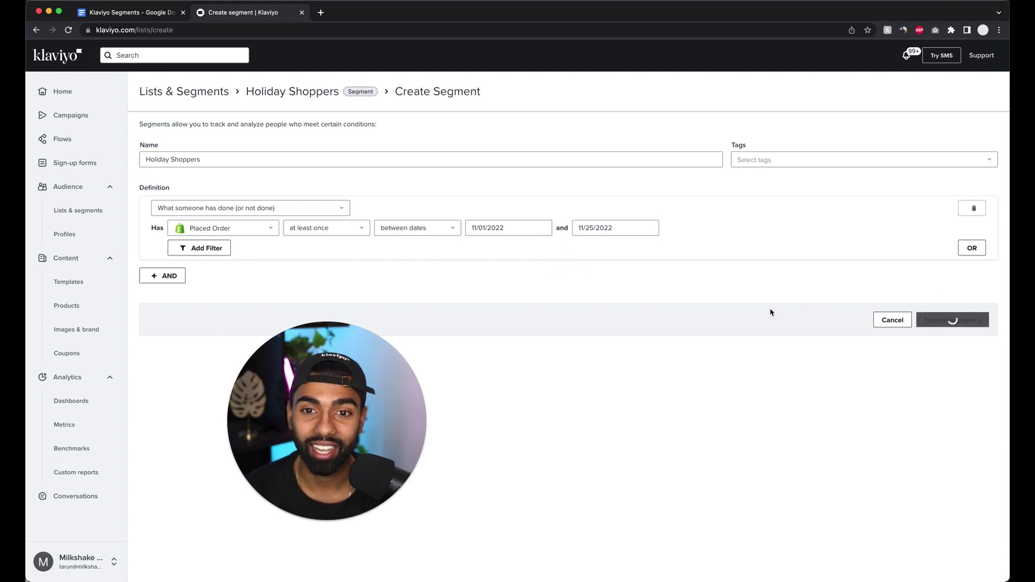